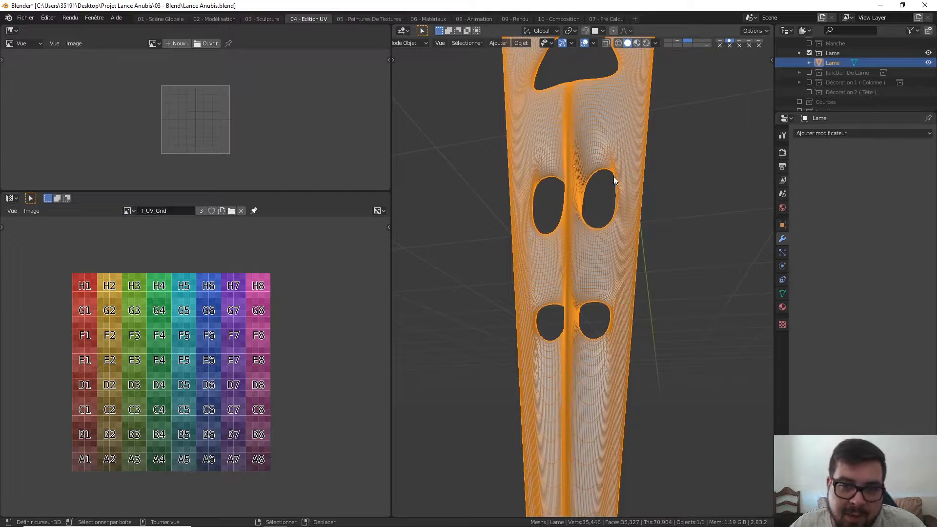
# Step: Examine the blade mesh's topology around the openings, along the central ridge and down to the tip
pyautogui.scroll(5, 620, 177)
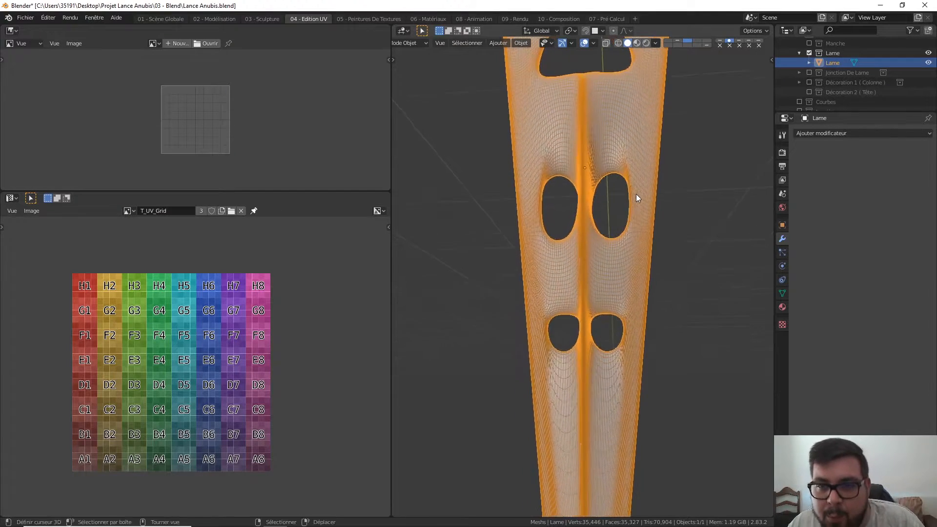
pyautogui.keyDown('shift'); pyautogui.moveTo(635, 171); pyautogui.dragTo(556, 294, button='middle'); pyautogui.keyUp('shift')
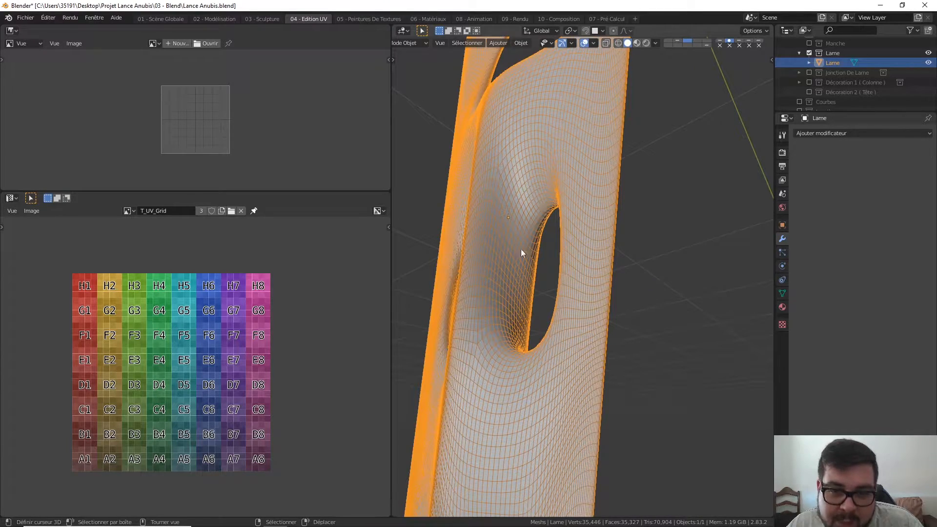
pyautogui.keyDown('shift'); pyautogui.moveTo(628, 340); pyautogui.dragTo(651, 301, button='middle'); pyautogui.keyUp('shift')
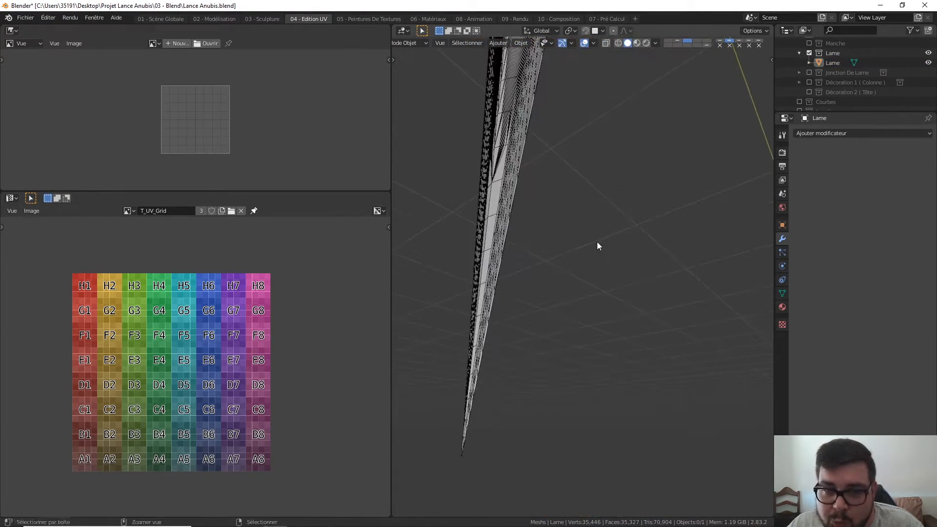
pyautogui.moveTo(598, 245); pyautogui.dragTo(589, 209, button='middle')
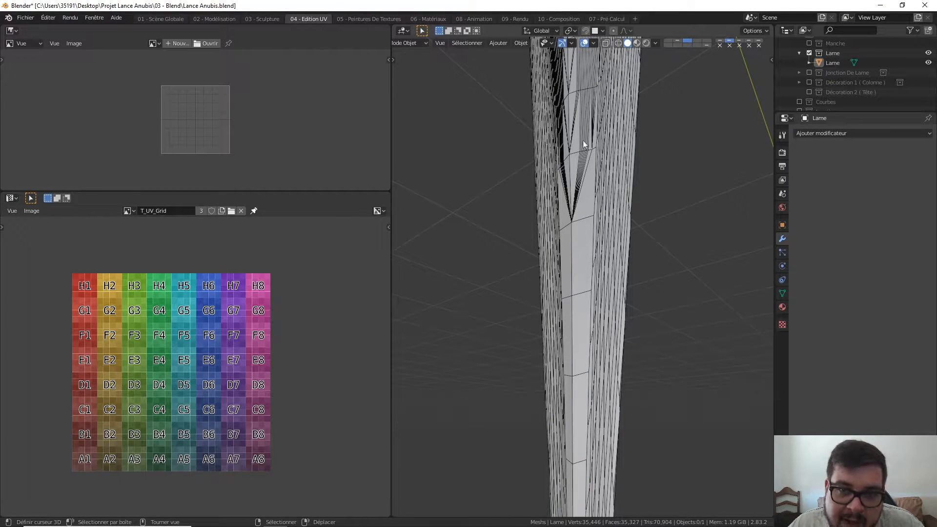
pyautogui.scroll(-3, 599, 185)
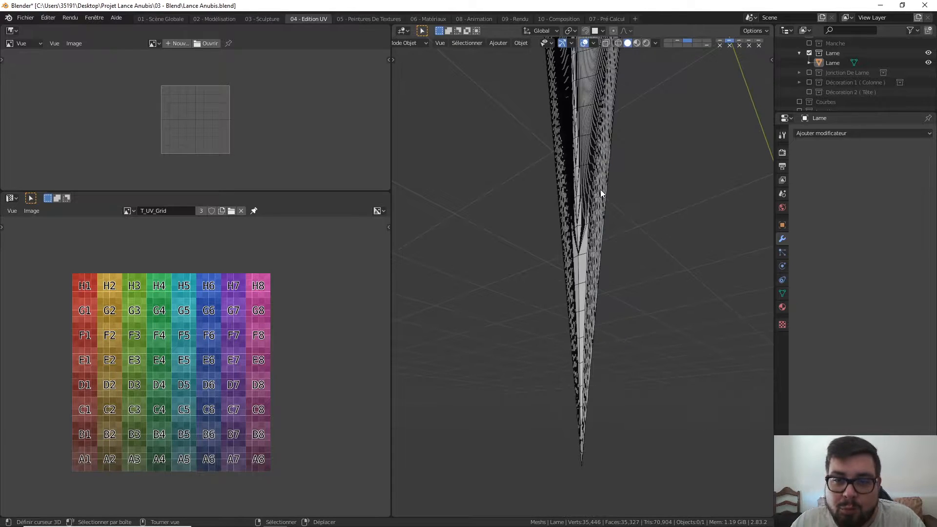
pyautogui.moveTo(601, 191); pyautogui.dragTo(579, 213, button='middle')
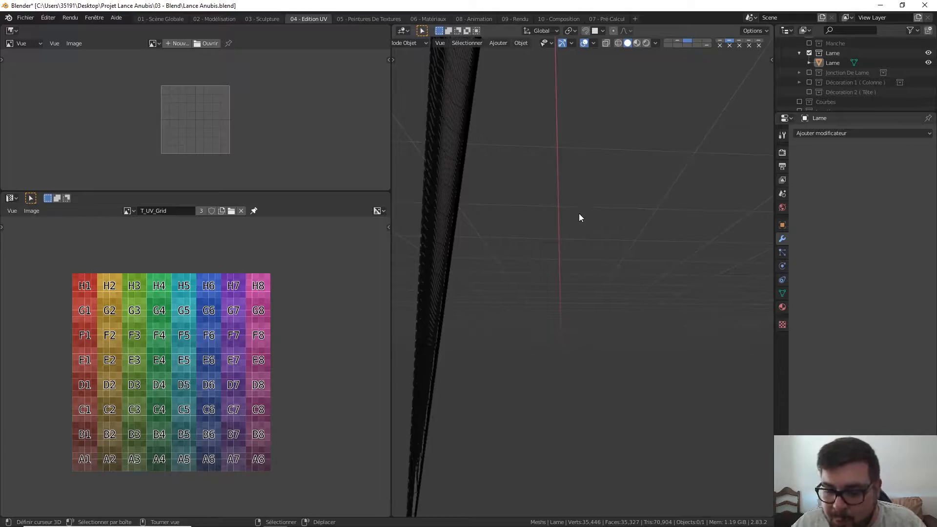
pyautogui.press('KP_1')
pyautogui.keyDown('shift'); pyautogui.moveTo(700, 215); pyautogui.dragTo(546, 390, button='middle'); pyautogui.keyUp('shift')
pyautogui.scroll(8, 582, 322)
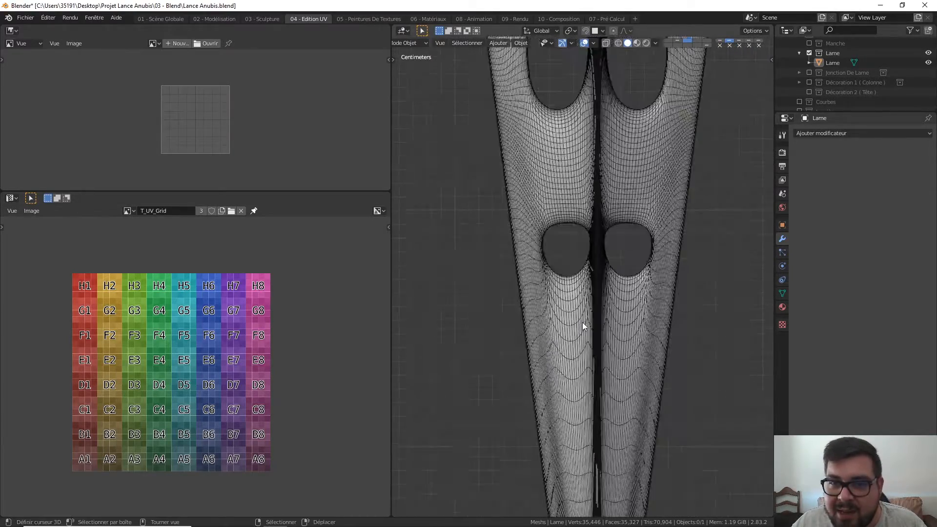
pyautogui.keyDown('shift'); pyautogui.moveTo(575, 259); pyautogui.dragTo(523, 397, button='middle'); pyautogui.keyUp('shift')
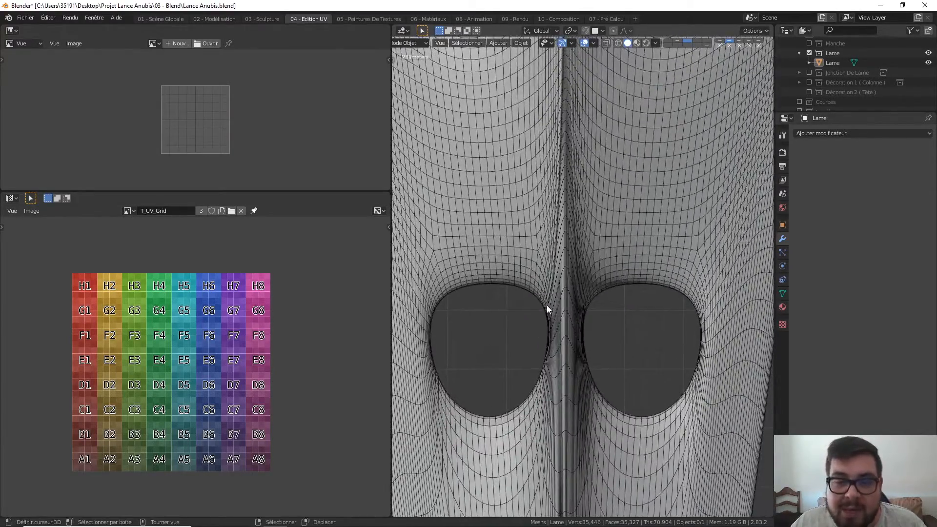
pyautogui.scroll(-3, 547, 308)
pyautogui.scroll(-8, 546, 306)
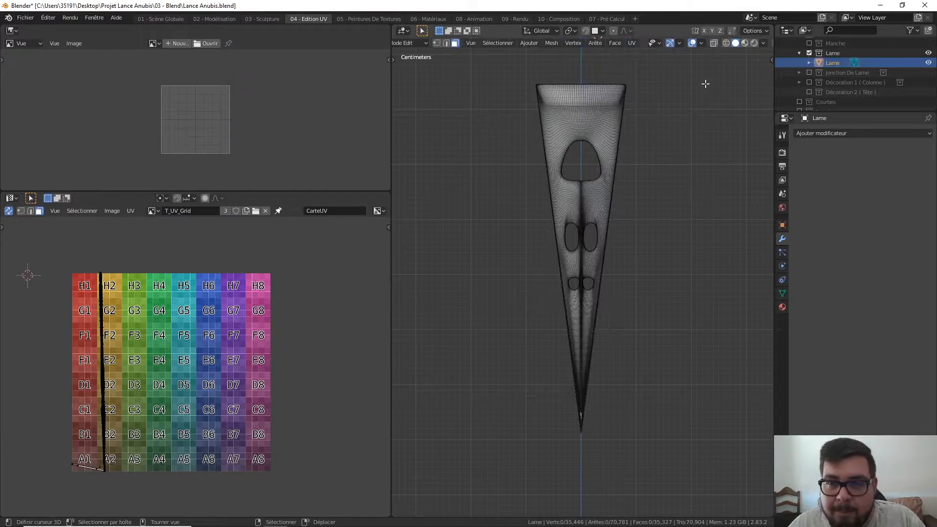
# Step: In Edit Mode, select the whole blade mesh and project its UVs from the front view
pyautogui.press('Tab')
pyautogui.press('Tab')
pyautogui.press('a')
pyautogui.click(655, 75)
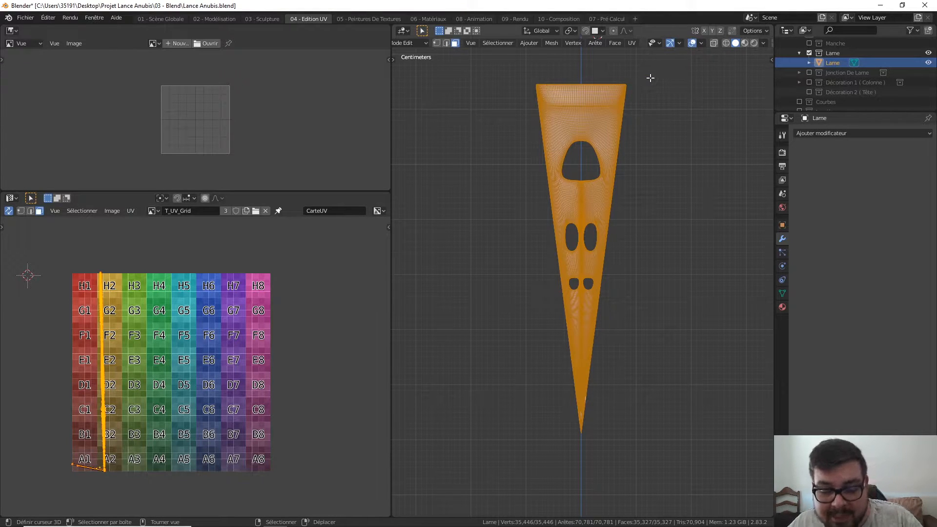
pyautogui.press('u')
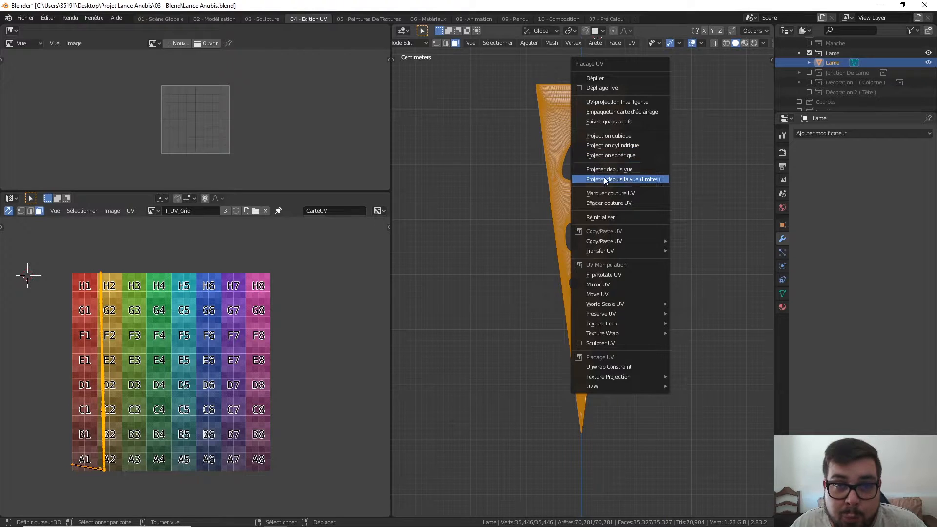
pyautogui.click(627, 167)
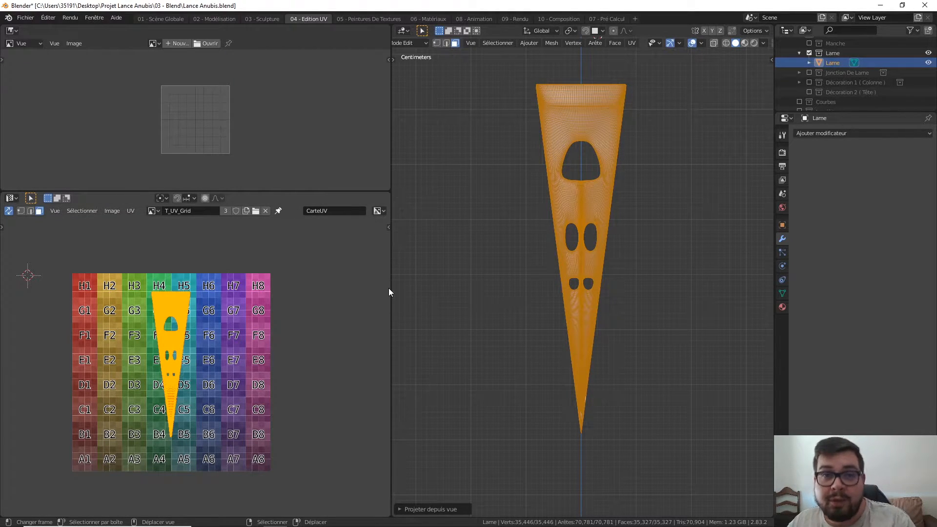
# Step: Project the whole blade's UVs from the side view
pyautogui.press('KP_3')
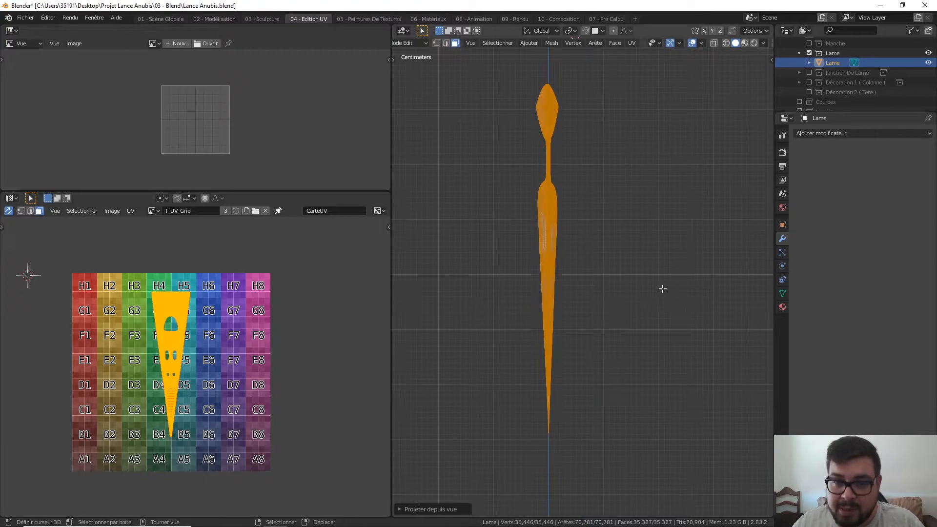
pyautogui.press('u')
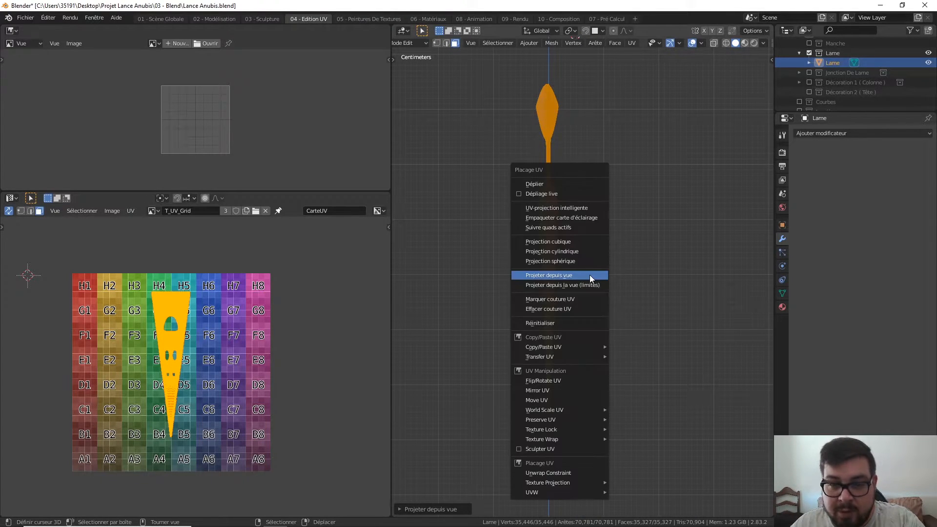
pyautogui.click(589, 277)
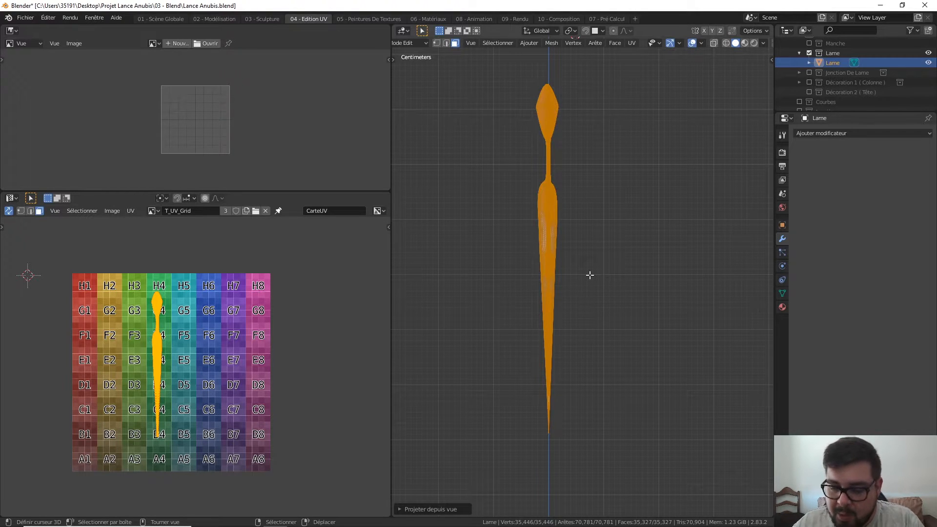
# Step: Replace the side UV projection with a projection from the front view
pyautogui.press('KP_1')
pyautogui.press('u')
pyautogui.click(590, 276)
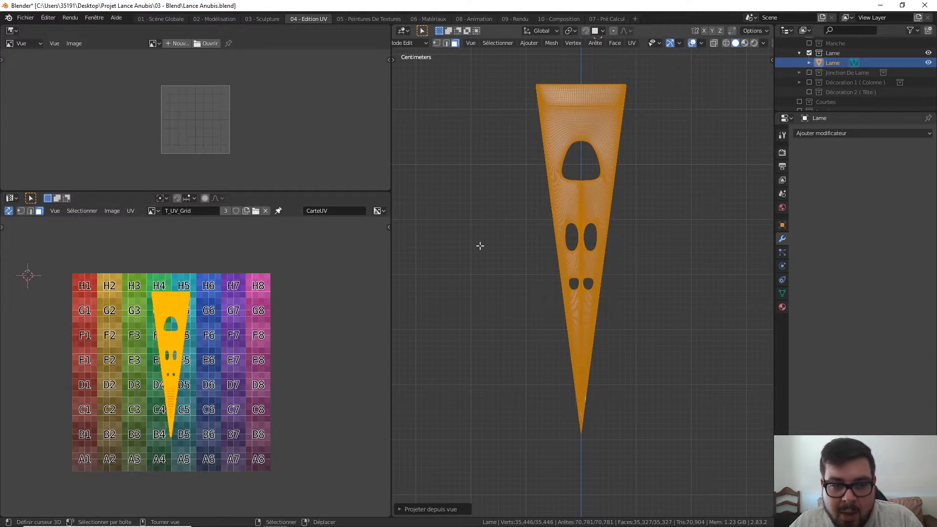
# Step: In edge select mode, select the edge loop along the upper part of the blade's narrow side
pyautogui.moveTo(699, 203); pyautogui.dragTo(594, 218, button='middle')
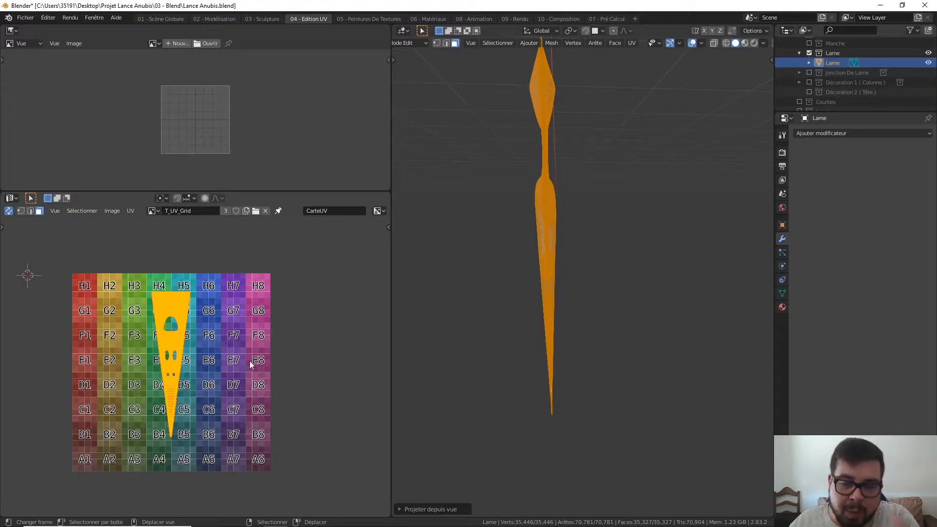
pyautogui.press('KP_1')
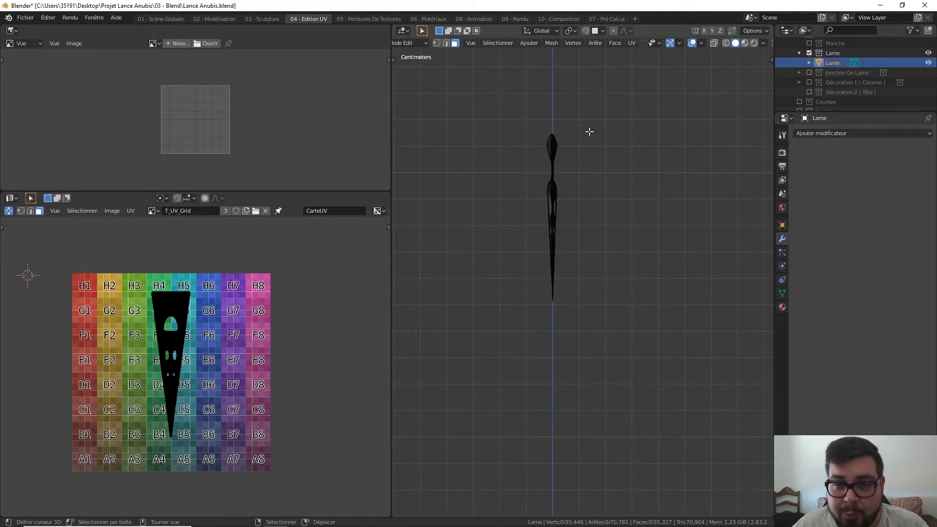
pyautogui.scroll(4, 577, 149)
pyautogui.keyDown('shift'); pyautogui.moveTo(553, 140); pyautogui.dragTo(609, 299, button='middle'); pyautogui.keyUp('shift')
pyautogui.scroll(3, 577, 203)
pyautogui.keyDown('shift'); pyautogui.moveTo(578, 203); pyautogui.dragTo(575, 324, button='middle'); pyautogui.keyUp('shift')
pyautogui.scroll(2, 578, 272)
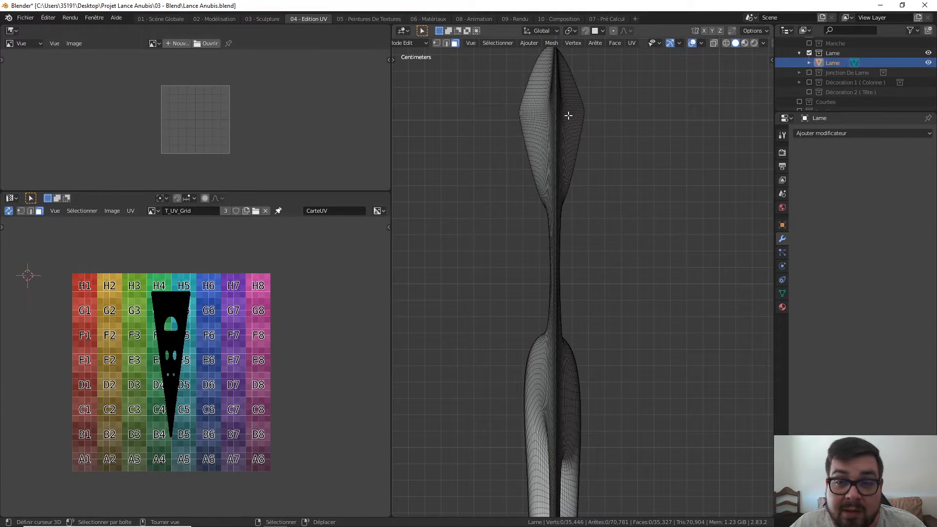
pyautogui.scroll(4, 565, 156)
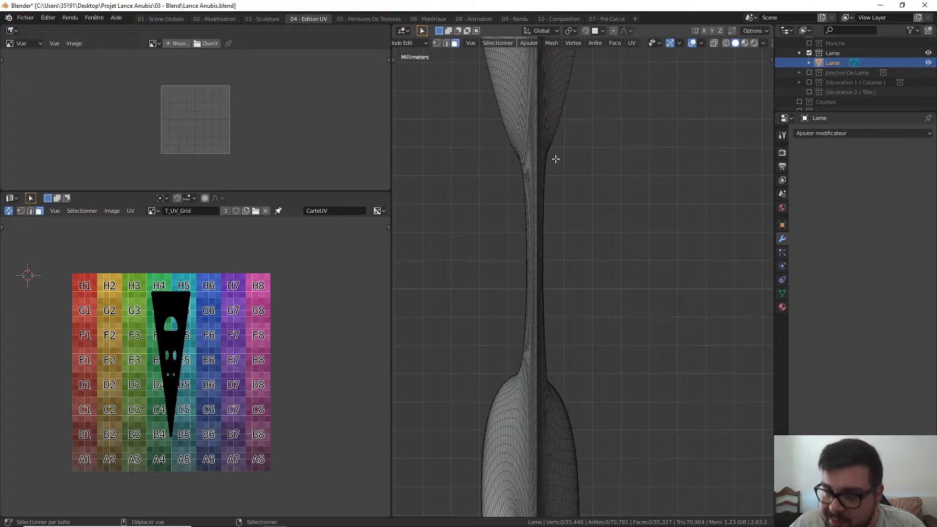
pyautogui.keyDown('shift'); pyautogui.moveTo(556, 159); pyautogui.dragTo(574, 236, button='middle'); pyautogui.keyUp('shift')
pyautogui.scroll(5, 578, 209)
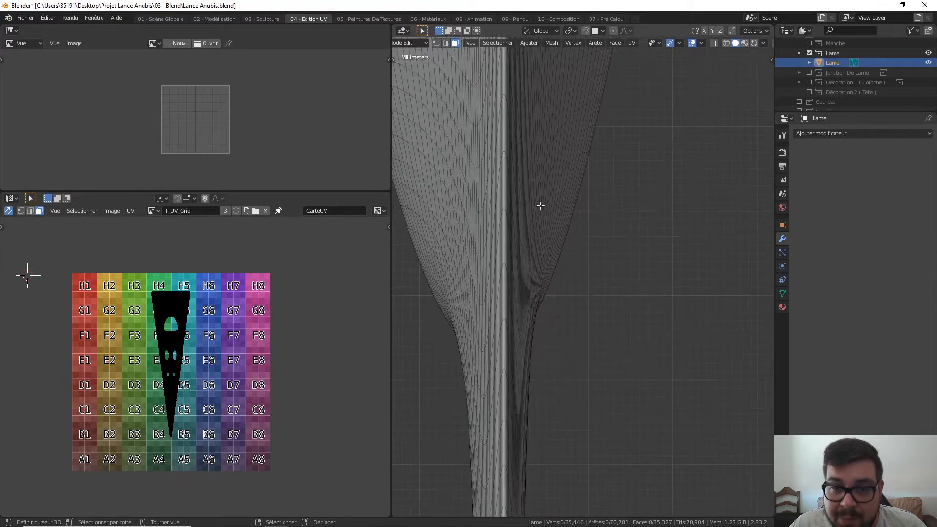
pyautogui.scroll(3, 510, 202)
pyautogui.moveTo(450, 208); pyautogui.dragTo(465, 198, button='middle')
pyautogui.click(446, 43)
pyautogui.keyDown('alt'); pyautogui.click(464, 152); pyautogui.keyUp('alt')
# Step: Follow the selected edge line down the blade and add the next loop segment where the selection ends
pyautogui.scroll(-4, 490, 245)
pyautogui.scroll(-4, 550, 169)
pyautogui.keyDown('shift'); pyautogui.moveTo(552, 297); pyautogui.dragTo(519, 182, button='middle'); pyautogui.keyUp('shift')
pyautogui.scroll(5, 516, 188)
pyautogui.keyDown('shift'); pyautogui.moveTo(514, 234); pyautogui.dragTo(587, 141, button='middle'); pyautogui.keyUp('shift')
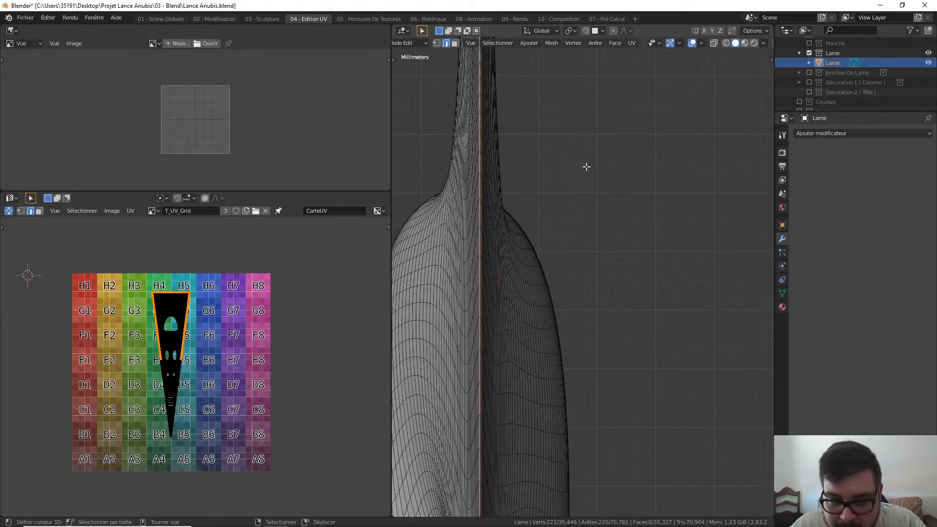
pyautogui.keyDown('shift'); pyautogui.moveTo(575, 390); pyautogui.dragTo(563, 195, button='middle'); pyautogui.keyUp('shift')
pyautogui.keyDown('shift'); pyautogui.moveTo(558, 405); pyautogui.dragTo(566, 132, button='middle'); pyautogui.keyUp('shift')
pyautogui.keyDown('shift'); pyautogui.moveTo(565, 298); pyautogui.dragTo(573, 110, button='middle'); pyautogui.keyUp('shift')
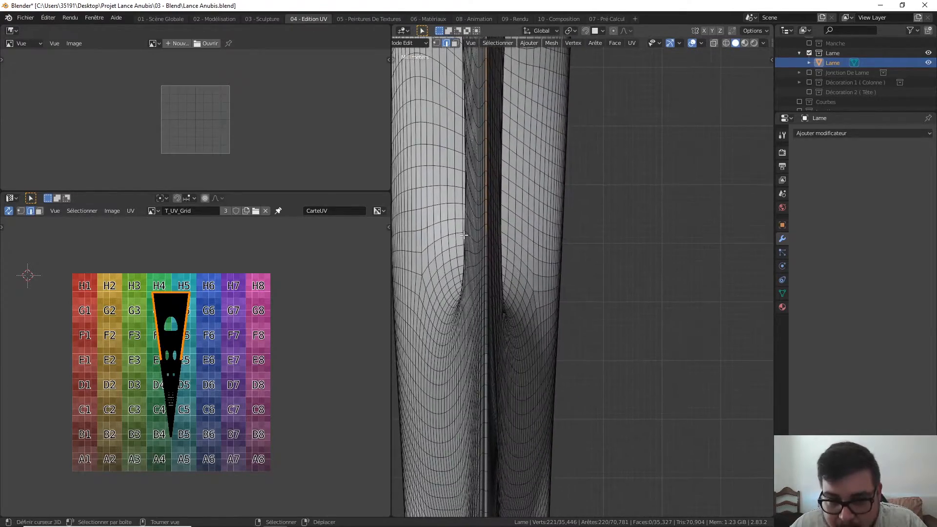
pyautogui.scroll(3, 471, 232)
pyautogui.keyDown('shift'); pyautogui.moveTo(467, 227); pyautogui.dragTo(615, 242, button='middle'); pyautogui.keyUp('shift')
pyautogui.scroll(2, 525, 231)
pyautogui.scroll(5, 607, 183)
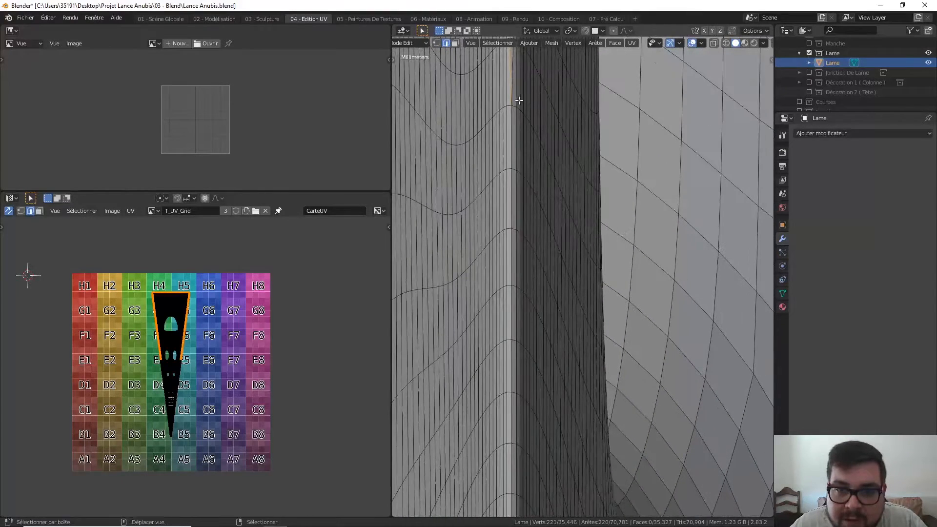
pyautogui.keyDown('ctrl'); pyautogui.click(511, 100); pyautogui.keyUp('ctrl')
pyautogui.hotkey('ctrl', 'z')
pyautogui.keyDown('alt'); pyautogui.keyDown('shift'); pyautogui.click(513, 113); pyautogui.keyUp('shift'); pyautogui.keyUp('alt')
# Step: Add two more loop segments further down the blade's side to the edge selection
pyautogui.scroll(-4, 569, 303)
pyautogui.keyDown('shift'); pyautogui.moveTo(580, 381); pyautogui.dragTo(548, 116, button='middle'); pyautogui.keyUp('shift')
pyautogui.keyDown('alt'); pyautogui.keyDown('shift'); pyautogui.click(518, 307); pyautogui.keyUp('shift'); pyautogui.keyUp('alt')
pyautogui.moveTo(567, 393)
pyautogui.mouseDown(button='middle')
pyautogui.moveTo(572, 345)
pyautogui.moveTo(584, 383)
pyautogui.moveTo(559, 334)
pyautogui.moveTo(535, 351)
pyautogui.moveTo(566, 313)
pyautogui.moveTo(551, 294)
pyautogui.mouseUp(button='middle')
pyautogui.moveTo(537, 351)
pyautogui.mouseDown(button='middle')
pyautogui.moveTo(552, 393)
pyautogui.moveTo(540, 376)
pyautogui.mouseUp(button='middle')
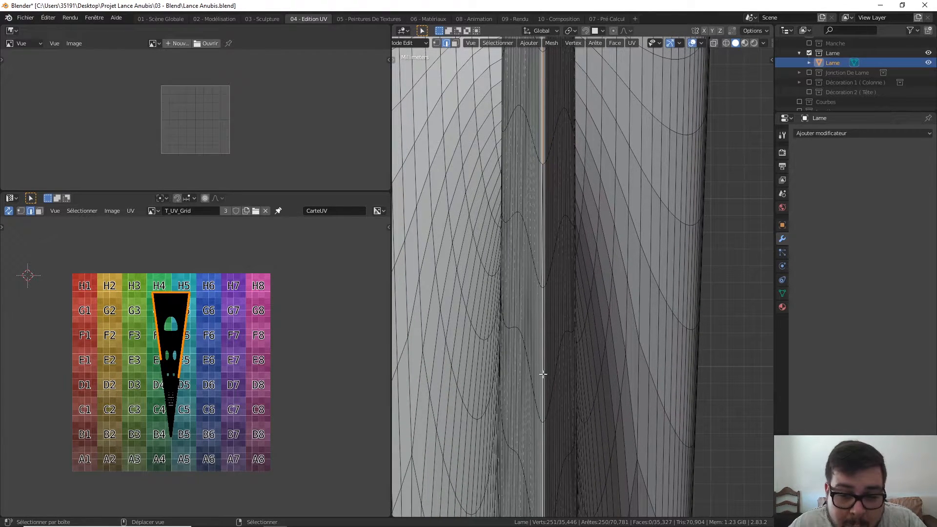
pyautogui.keyDown('alt'); pyautogui.keyDown('shift'); pyautogui.click(545, 228); pyautogui.keyUp('shift'); pyautogui.keyUp('alt')
# Step: Undo the wrong shortest-path pick and add the next individual edges of the side line toward the tip
pyautogui.moveTo(567, 358); pyautogui.dragTo(487, 311, button='middle')
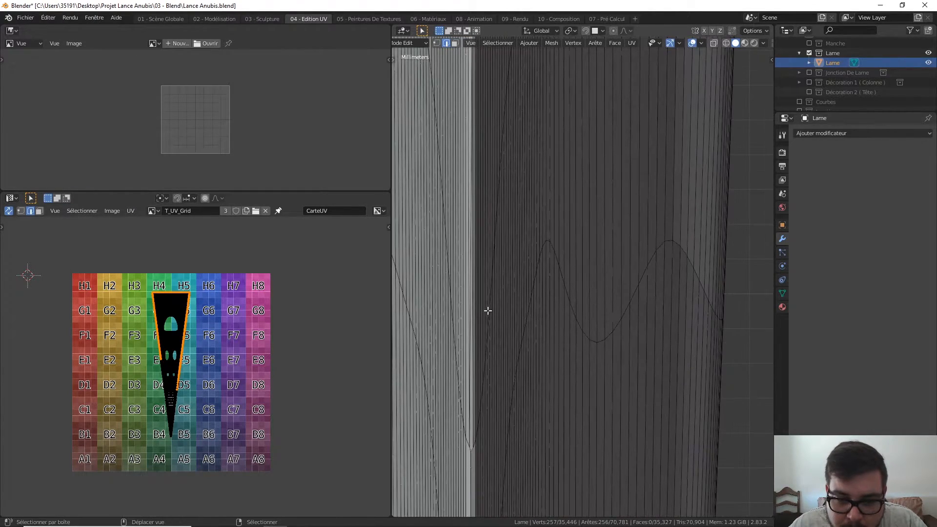
pyautogui.keyDown('ctrl'); pyautogui.click(473, 424); pyautogui.keyUp('ctrl')
pyautogui.hotkey('ctrl', 'z')
pyautogui.keyDown('shift'); pyautogui.click(471, 425); pyautogui.keyUp('shift')
pyautogui.keyDown('shift'); pyautogui.moveTo(489, 408); pyautogui.dragTo(537, 205, button='middle'); pyautogui.keyUp('shift')
pyautogui.keyDown('shift'); pyautogui.moveTo(531, 321); pyautogui.dragTo(527, 288, button='middle'); pyautogui.keyUp('shift')
pyautogui.keyDown('shift'); pyautogui.click(509, 245); pyautogui.keyUp('shift')
# Step: Add the following lower edge to the side line selection, undoing the wrongly picked edge
pyautogui.keyDown('shift'); pyautogui.moveTo(543, 410); pyautogui.dragTo(549, 108, button='middle'); pyautogui.keyUp('shift')
pyautogui.keyDown('shift'); pyautogui.moveTo(532, 345); pyautogui.dragTo(537, 319, button='middle'); pyautogui.keyUp('shift')
pyautogui.keyDown('shift'); pyautogui.click(534, 356); pyautogui.keyUp('shift')
pyautogui.hotkey('ctrl', 'z')
pyautogui.keyDown('shift'); pyautogui.click(523, 352); pyautogui.keyUp('shift')
# Step: Try to continue the side line selection down toward the blade's tip with another edge loop
pyautogui.keyDown('shift'); pyautogui.moveTo(557, 385); pyautogui.dragTo(564, 216, button='middle'); pyautogui.keyUp('shift')
pyautogui.keyDown('shift'); pyautogui.moveTo(549, 432); pyautogui.dragTo(558, 318, button='middle'); pyautogui.keyUp('shift')
pyautogui.keyDown('shift'); pyautogui.moveTo(569, 447); pyautogui.dragTo(571, 310, button='middle'); pyautogui.keyUp('shift')
pyautogui.scroll(-7, 573, 282)
pyautogui.keyDown('shift'); pyautogui.moveTo(575, 374); pyautogui.dragTo(565, 282, button='middle'); pyautogui.keyUp('shift')
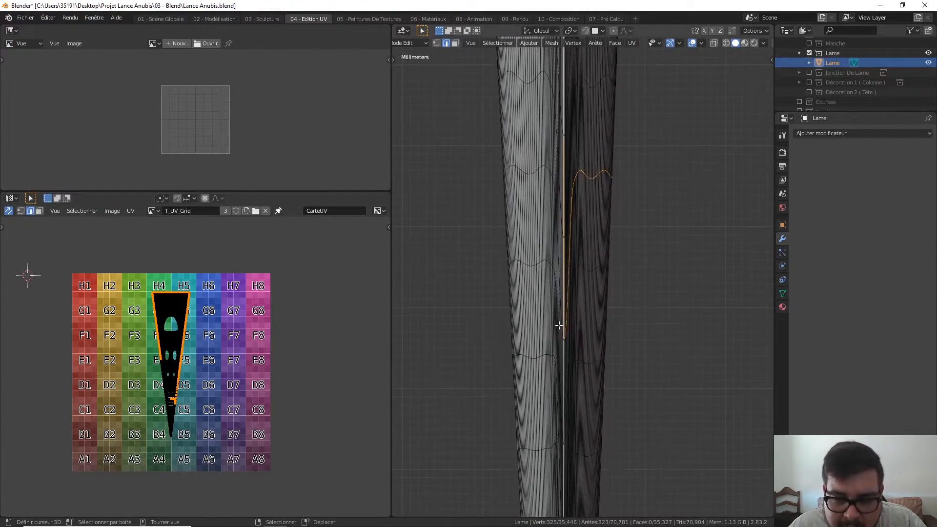
pyautogui.scroll(3, 605, 344)
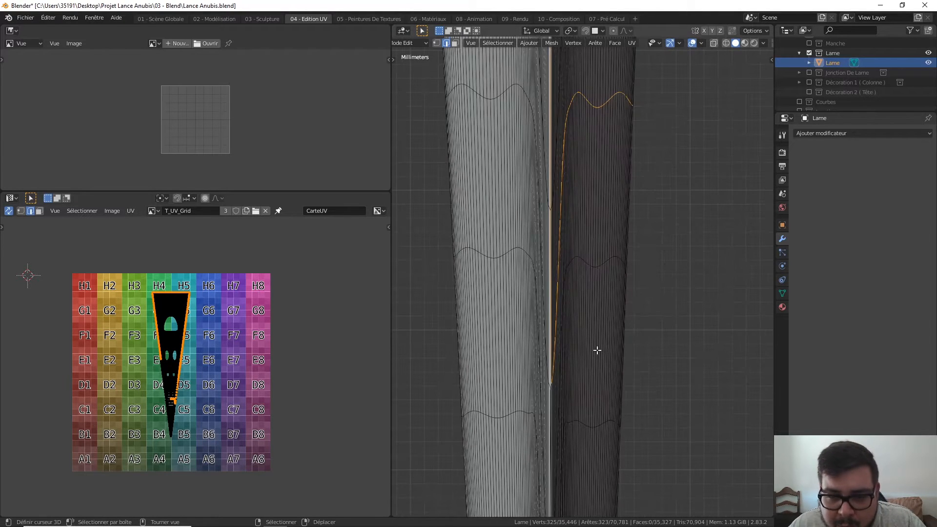
pyautogui.keyDown('shift'); pyautogui.moveTo(626, 358); pyautogui.dragTo(590, 306, button='middle'); pyautogui.keyUp('shift')
pyautogui.scroll(5, 590, 306)
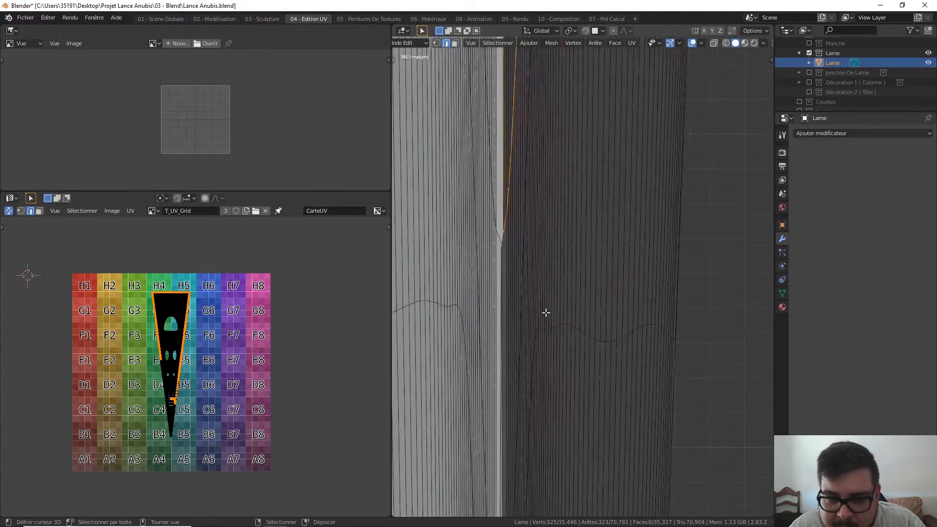
pyautogui.keyDown('shift'); pyautogui.moveTo(497, 332); pyautogui.dragTo(541, 196, button='middle'); pyautogui.keyUp('shift')
pyautogui.keyDown('shift'); pyautogui.moveTo(571, 343); pyautogui.dragTo(561, 157, button='middle'); pyautogui.keyUp('shift')
pyautogui.keyDown('shift'); pyautogui.moveTo(557, 261); pyautogui.dragTo(551, 143, button='middle'); pyautogui.keyUp('shift')
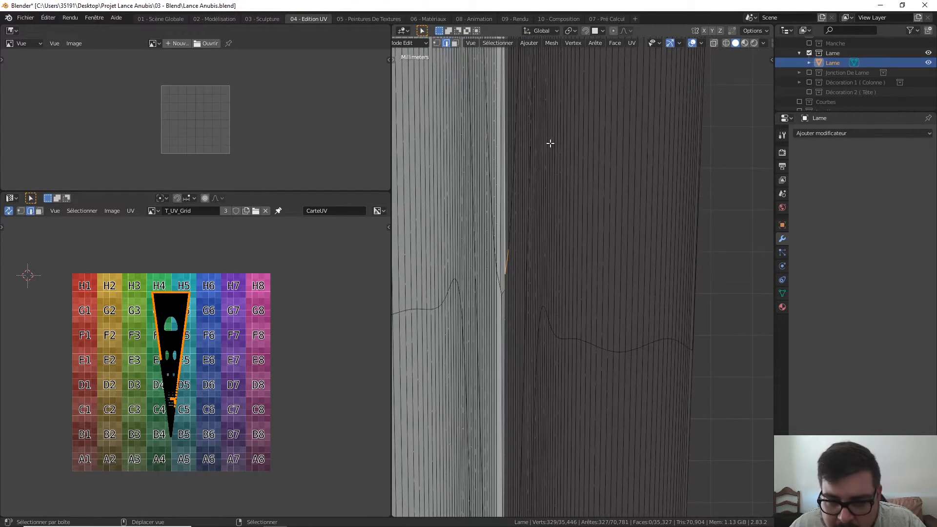
pyautogui.keyDown('alt'); pyautogui.click(508, 278); pyautogui.keyUp('alt')
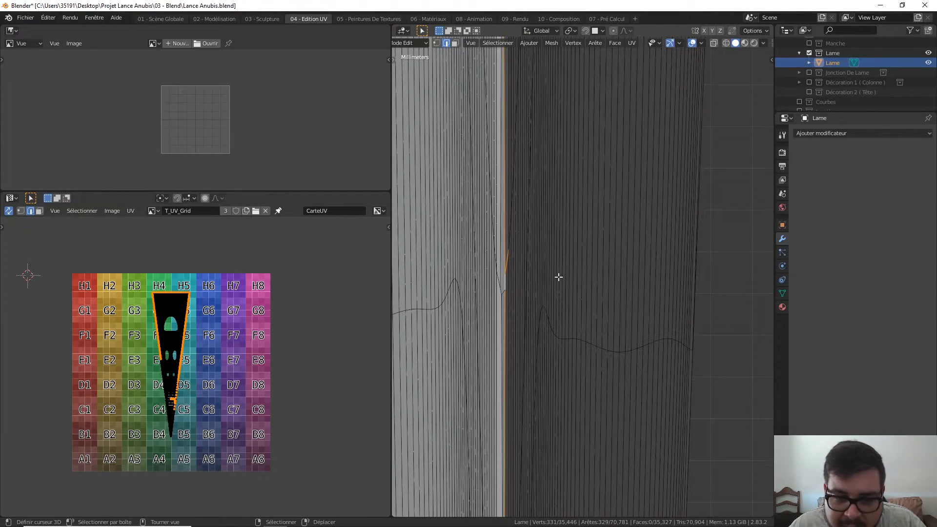
# Step: Clear the edge selection, return to Object Mode and deselect the blade
pyautogui.scroll(-5, 558, 275)
pyautogui.press('a')
pyautogui.click(560, 222)
pyautogui.scroll(-2, 562, 221)
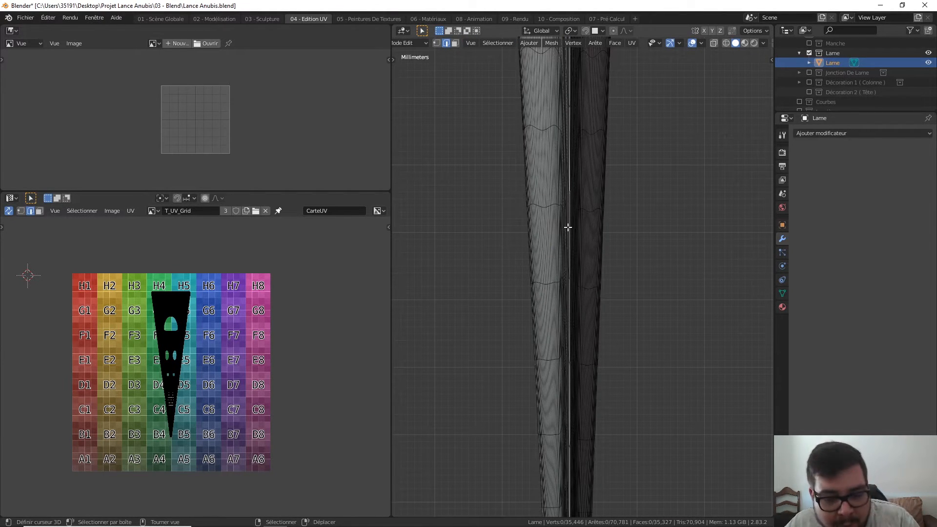
pyautogui.scroll(-2, 567, 222)
pyautogui.press('Tab')
pyautogui.click(608, 219)
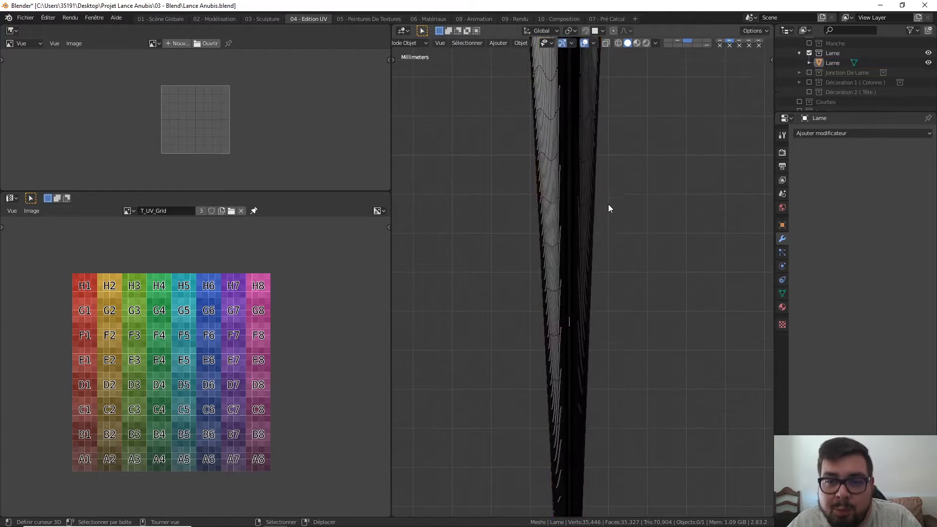
pyautogui.scroll(-3, 610, 195)
pyautogui.keyDown('shift'); pyautogui.moveTo(612, 185); pyautogui.dragTo(609, 289, button='middle'); pyautogui.keyUp('shift')
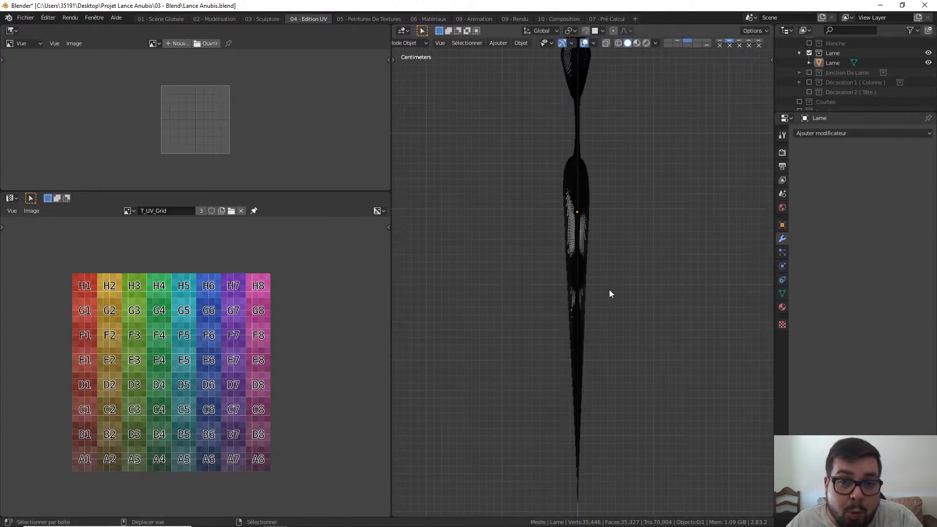
pyautogui.scroll(-4, 611, 274)
pyautogui.keyDown('shift'); pyautogui.moveTo(605, 203); pyautogui.dragTo(600, 304, button='middle'); pyautogui.keyUp('shift')
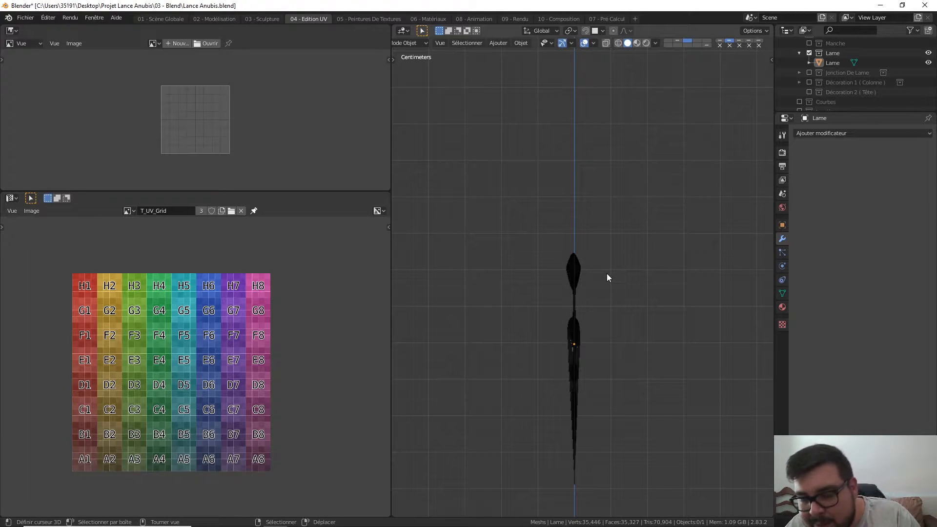
# Step: Add a mesh plane at the 3D cursor above the blade
pyautogui.scroll(-2, 614, 266)
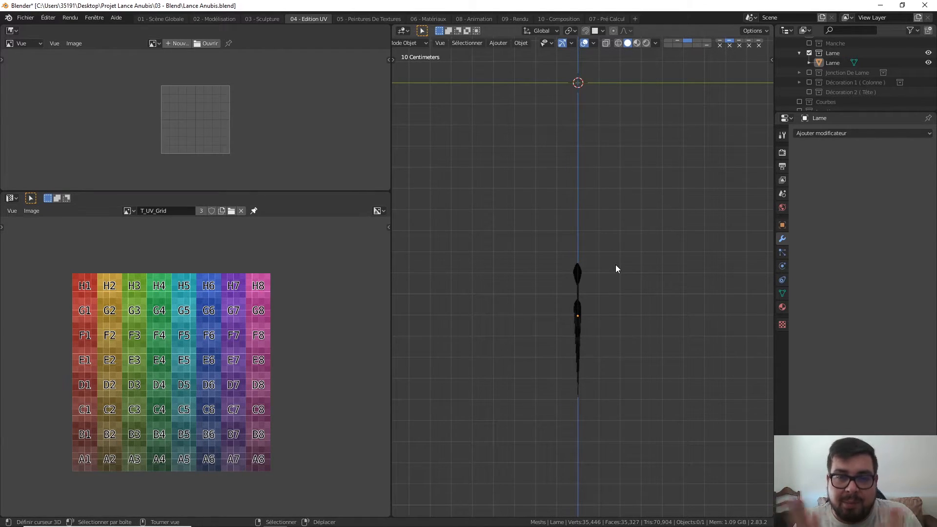
pyautogui.scroll(-4, 616, 266)
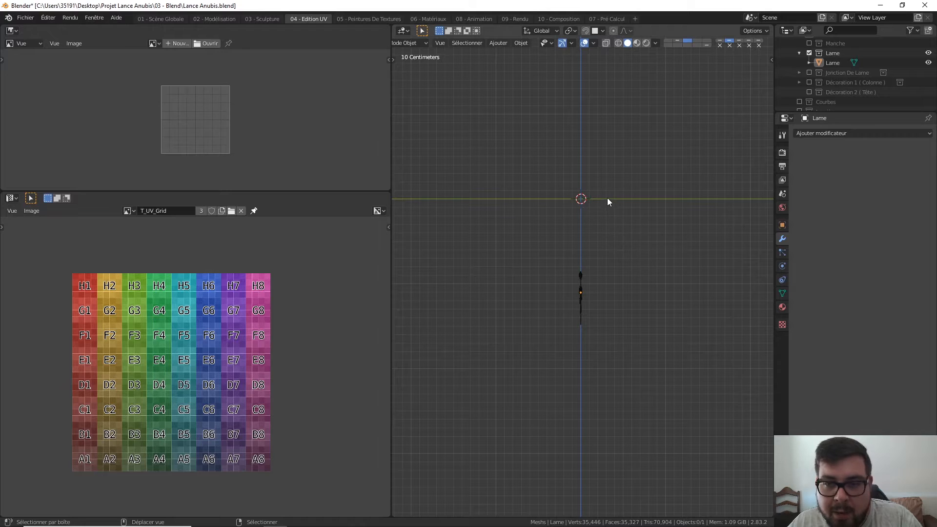
pyautogui.hotkey('shift', 'a')
pyautogui.moveTo(607, 197)
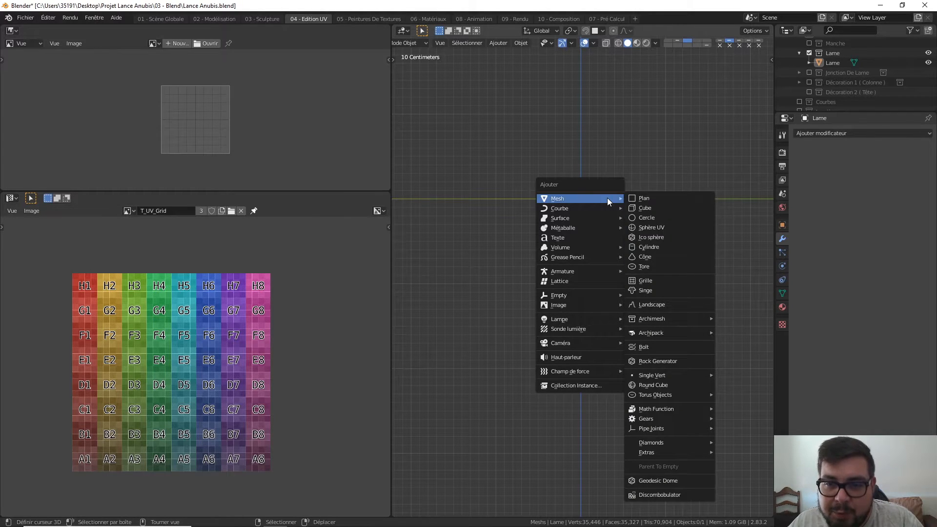
pyautogui.click(663, 198)
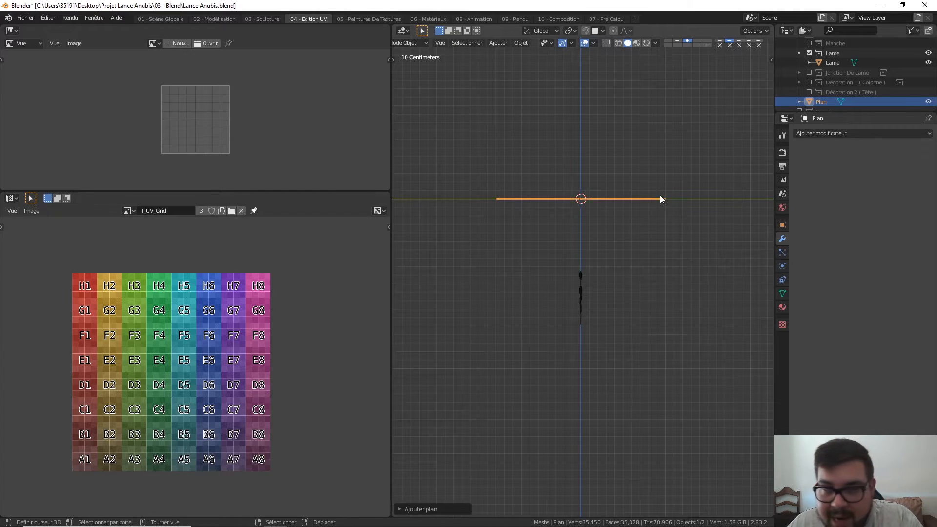
# Step: Rotate the new plane 90° in the side view so it stands vertically in line with the blade
pyautogui.write('r45')
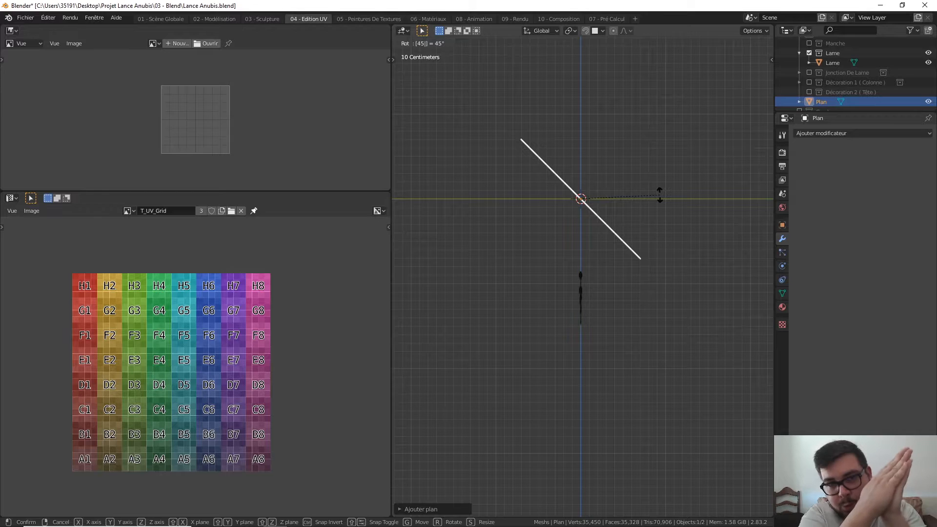
pyautogui.press('BackSpace')
pyautogui.press('BackSpace')
pyautogui.write('90')
pyautogui.press('BackSpace')
pyautogui.press('BackSpace')
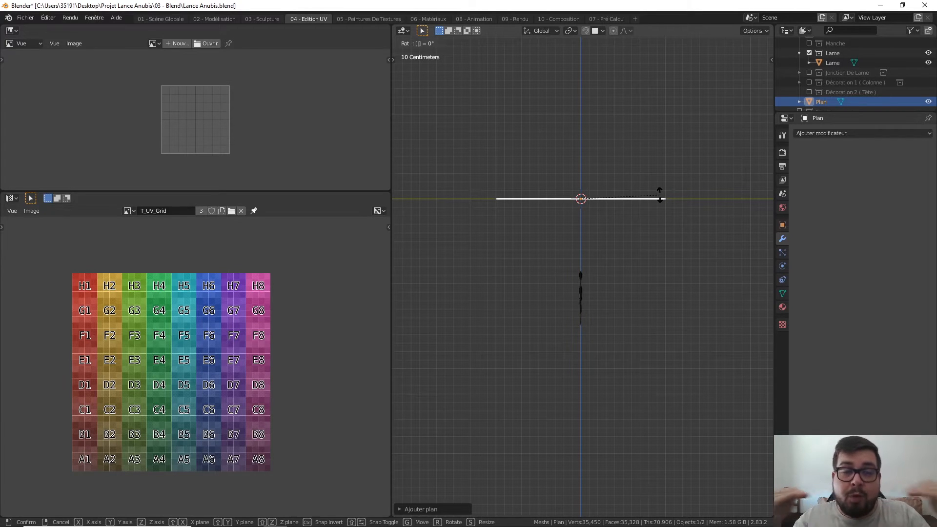
pyautogui.write('90')
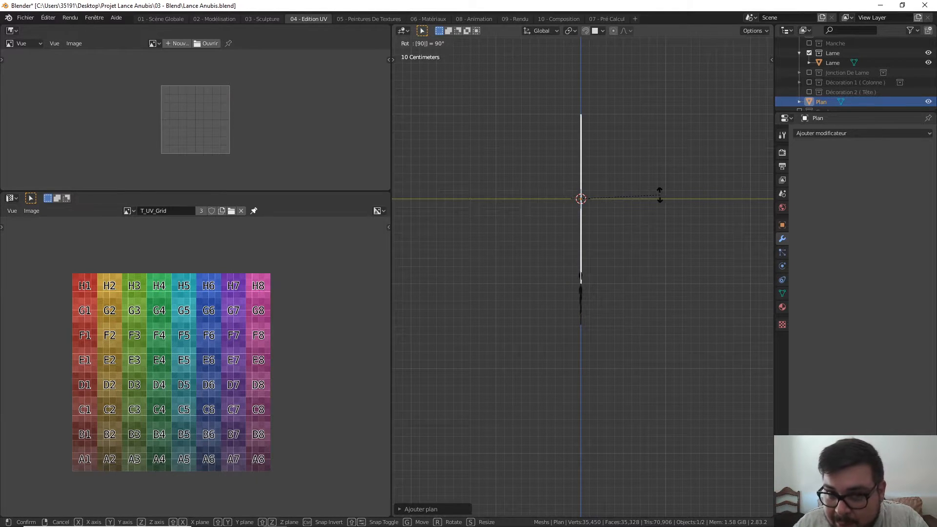
pyautogui.press('Return')
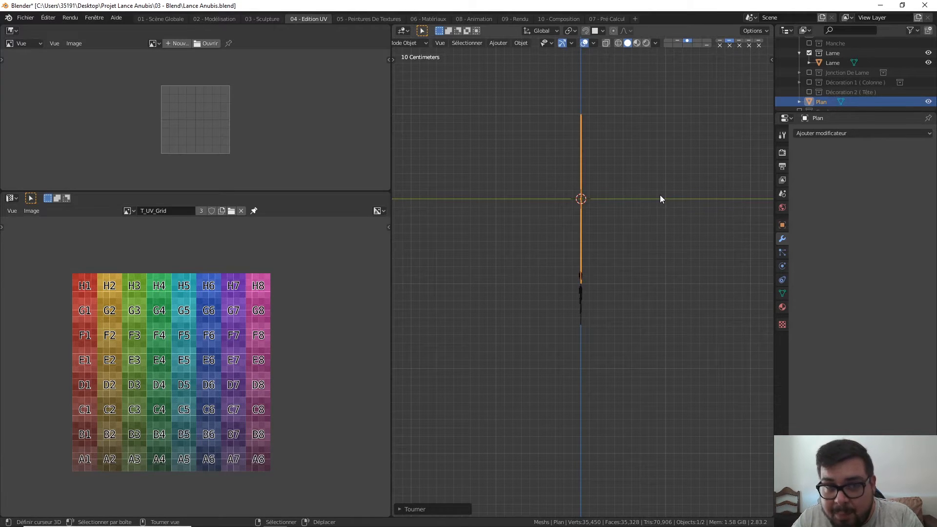
# Step: Move the plane down along the Z axis until it cuts through the full length of the blade
pyautogui.press('g')
pyautogui.press('z')
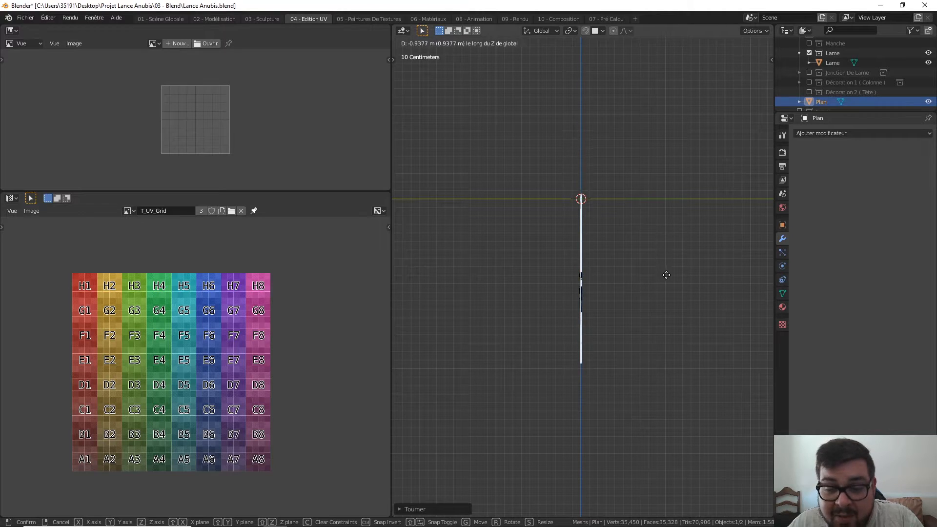
pyautogui.click(665, 294)
pyautogui.moveTo(636, 290); pyautogui.dragTo(718, 253, button='middle')
pyautogui.moveTo(614, 255); pyautogui.dragTo(702, 238, button='middle')
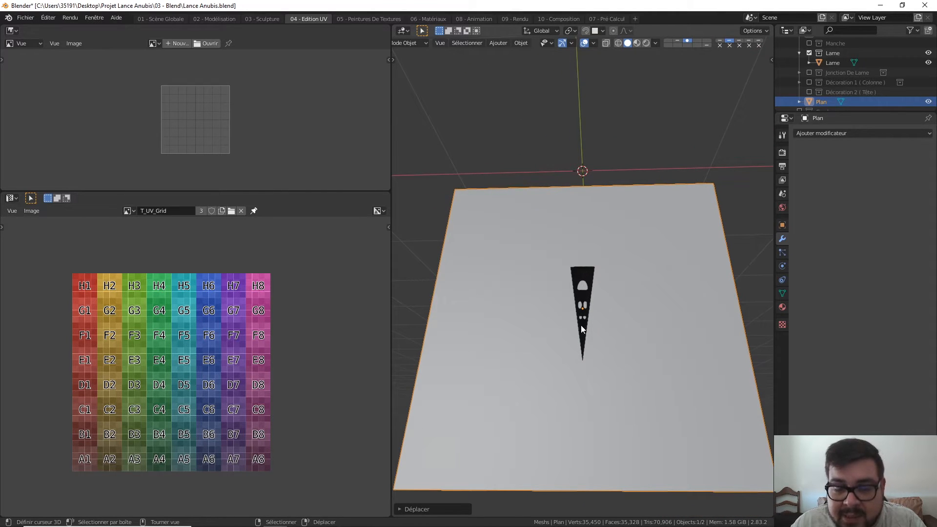
# Step: Add a Boolean modifier with the Difference operation to the blade, using the plane as its object
pyautogui.click(583, 311)
pyautogui.moveTo(610, 299); pyautogui.dragTo(564, 201, button='middle')
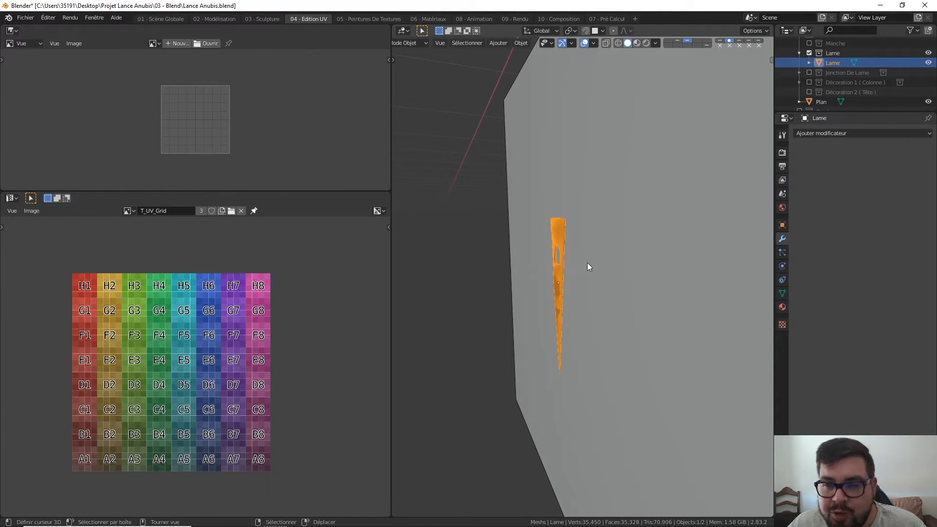
pyautogui.click(838, 133)
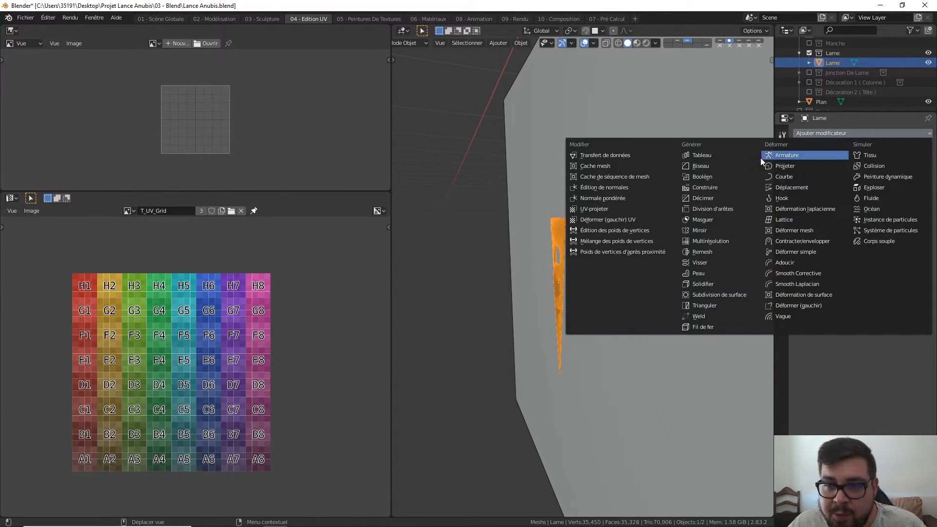
pyautogui.click(727, 178)
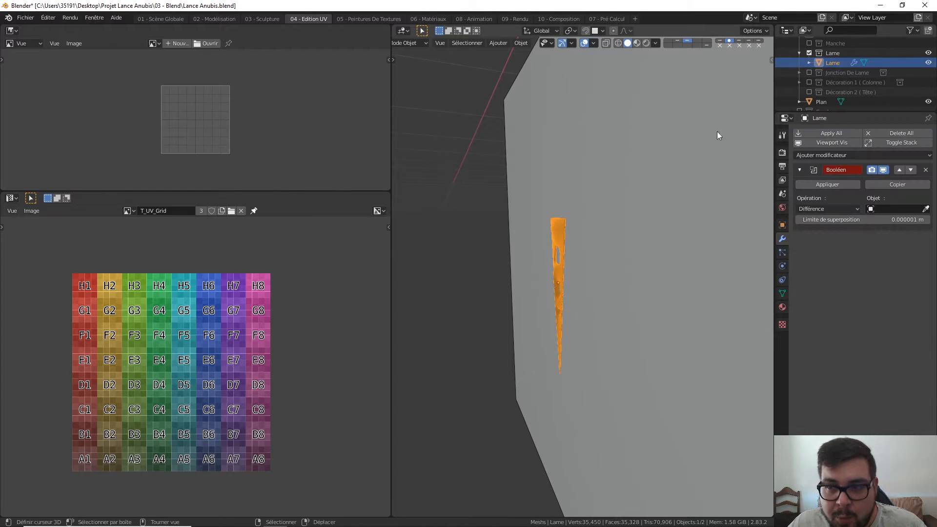
pyautogui.click(847, 207)
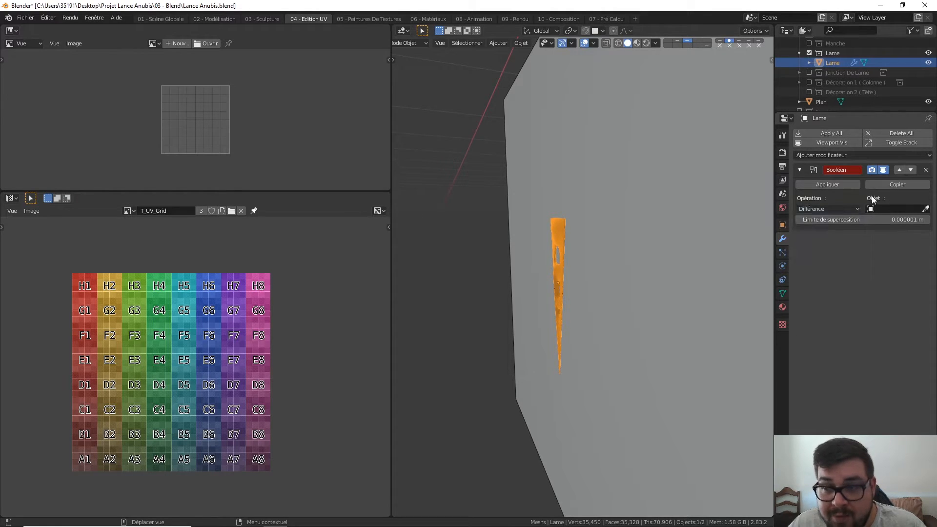
pyautogui.click(924, 210)
pyautogui.click(703, 140)
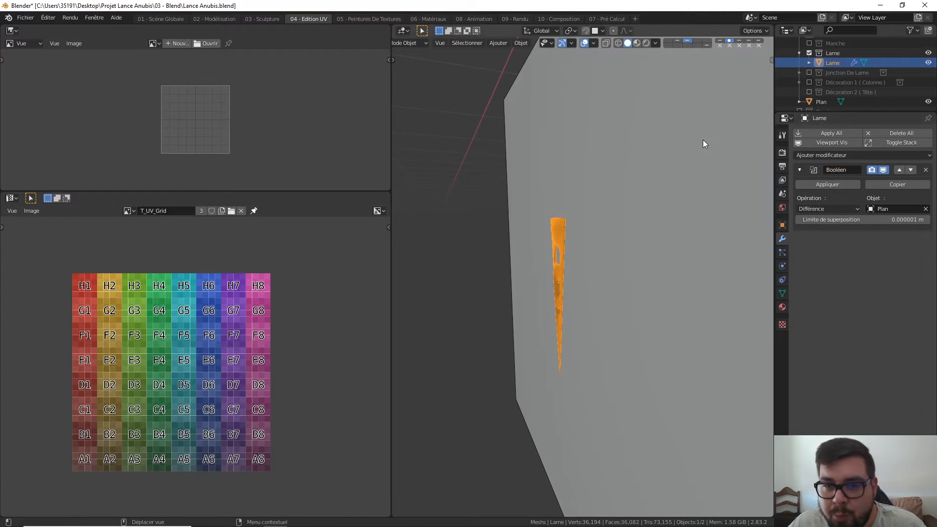
# Step: Check the Boolean cut around the blade and apply the modifier
pyautogui.moveTo(631, 204); pyautogui.dragTo(723, 220, button='middle')
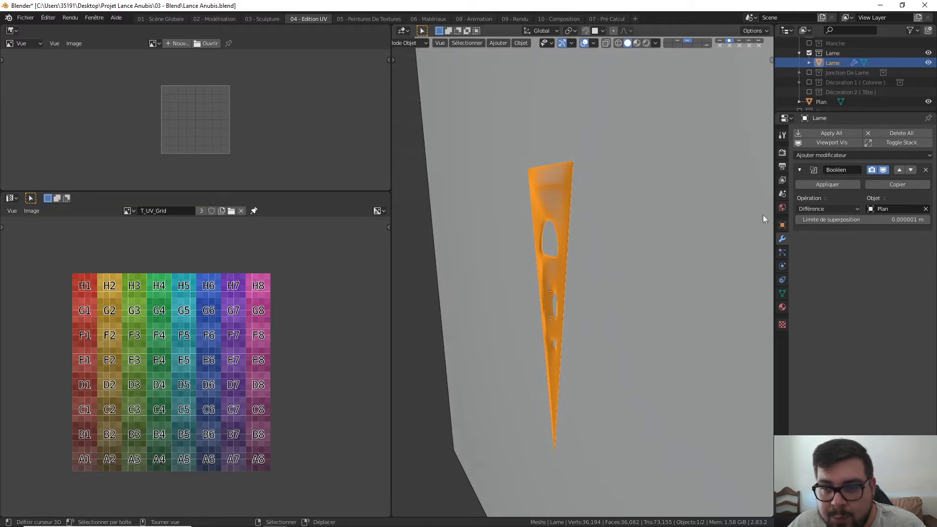
pyautogui.scroll(3, 595, 244)
pyautogui.moveTo(588, 232); pyautogui.dragTo(577, 266, button='middle')
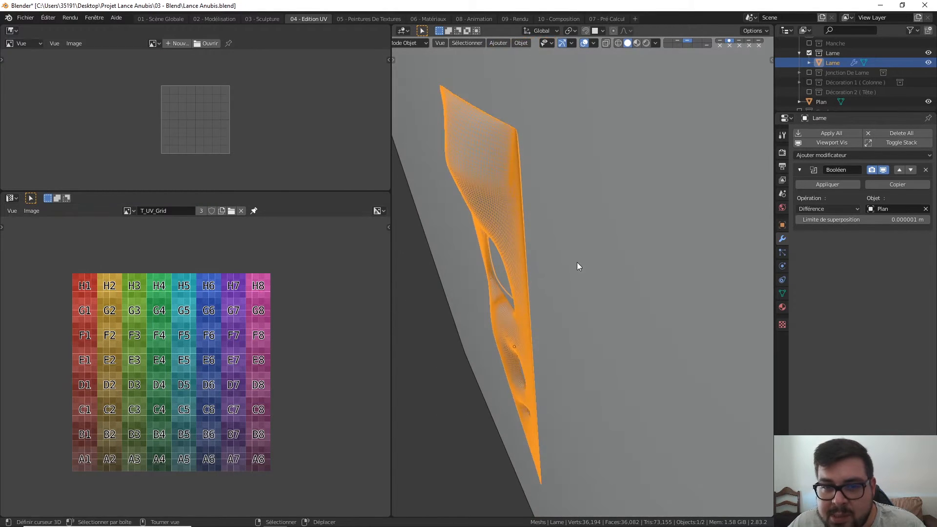
pyautogui.moveTo(529, 184); pyautogui.dragTo(566, 253, button='middle')
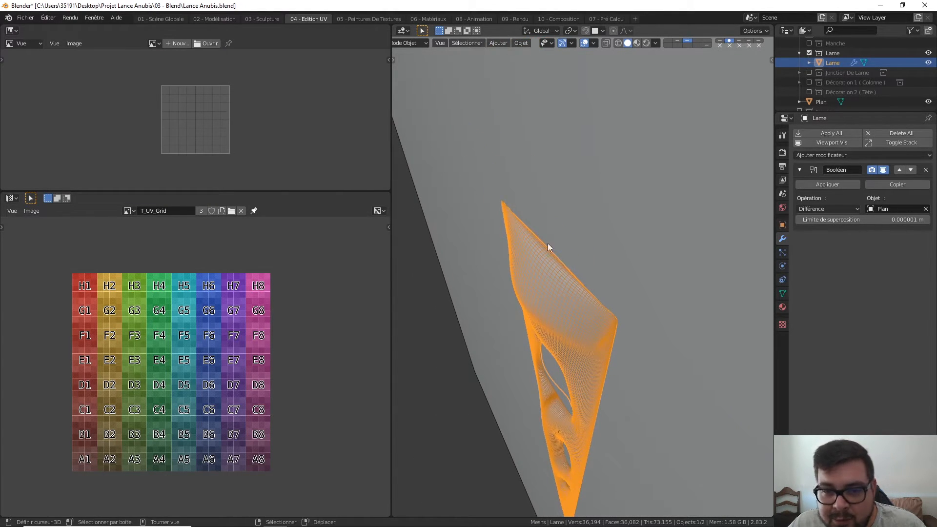
pyautogui.click(845, 183)
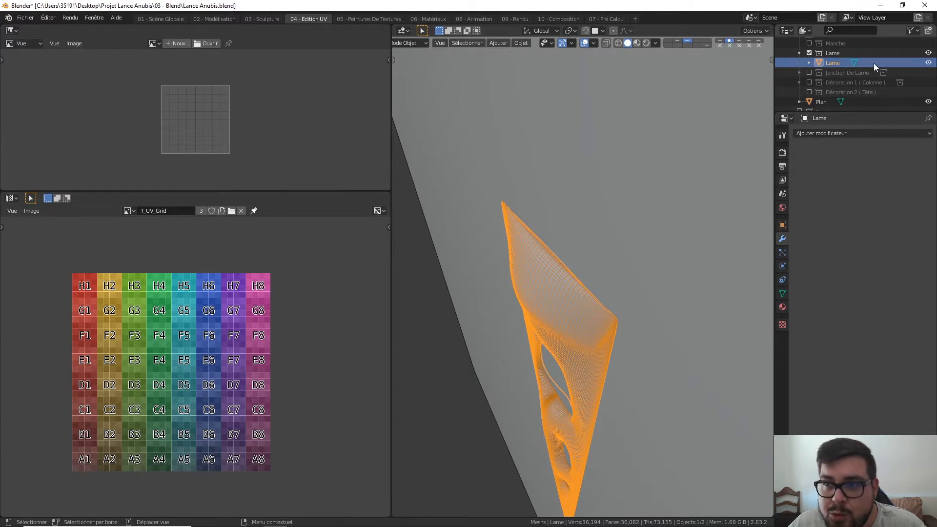
# Step: Hide the cutting plane and enter Edit Mode on the blade mesh
pyautogui.click(634, 128)
pyautogui.click(928, 101)
pyautogui.moveTo(694, 234); pyautogui.dragTo(592, 274, button='middle')
pyautogui.scroll(2, 515, 297)
pyautogui.scroll(3, 592, 274)
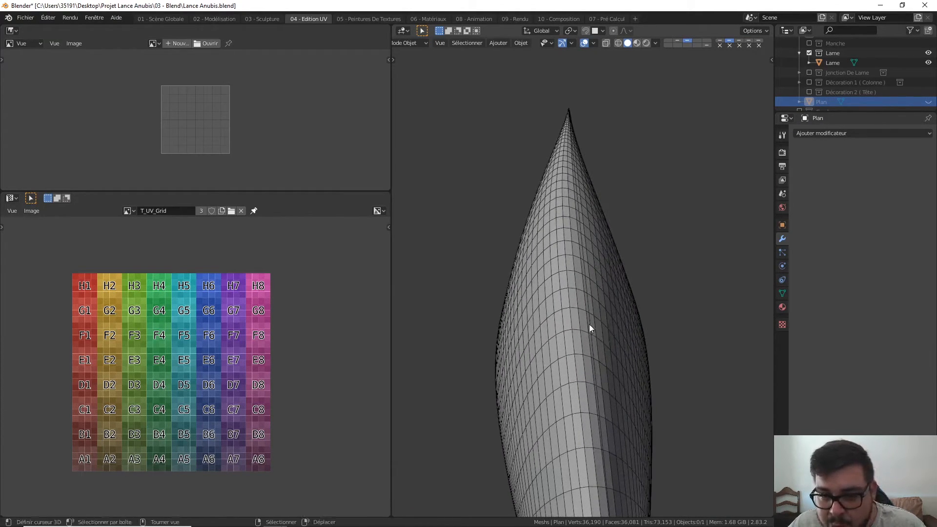
pyautogui.click(580, 308)
pyautogui.press('Tab')
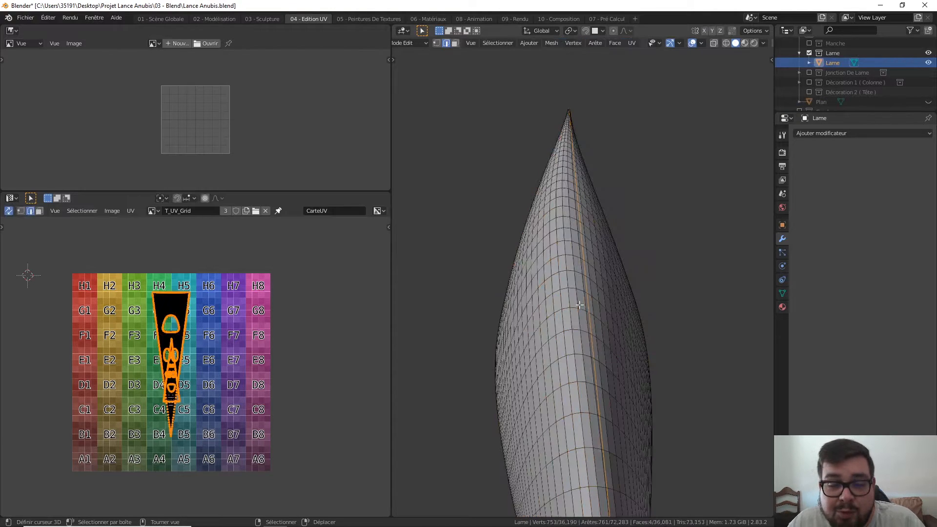
# Step: Mark the selected cut edges running around the blade's sides and holes as UV seams
pyautogui.scroll(-4, 602, 372)
pyautogui.keyDown('alt'); pyautogui.moveTo(602, 373); pyautogui.dragTo(634, 101, button='middle'); pyautogui.keyUp('alt')
pyautogui.scroll(-4, 606, 233)
pyautogui.moveTo(614, 214); pyautogui.dragTo(638, 210, button='middle')
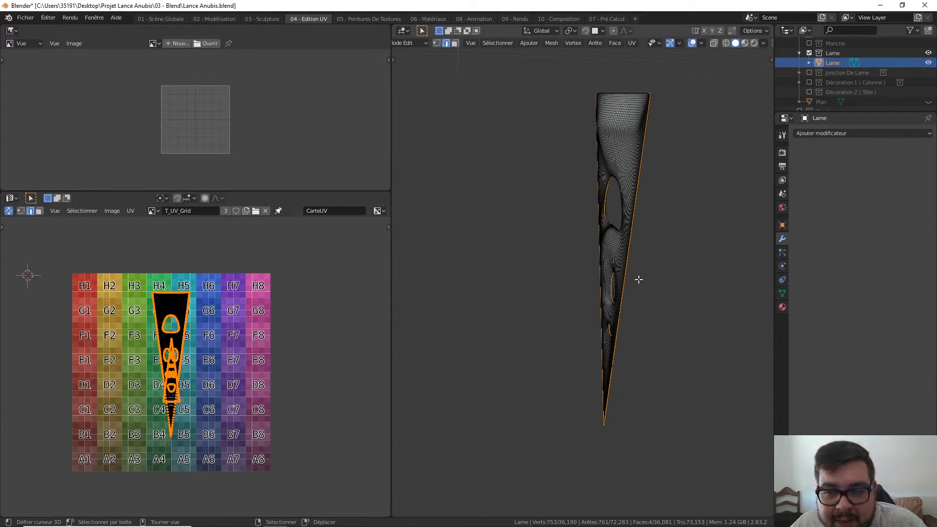
pyautogui.moveTo(643, 279); pyautogui.dragTo(630, 277, button='middle')
pyautogui.hotkey('ctrl', 'e')
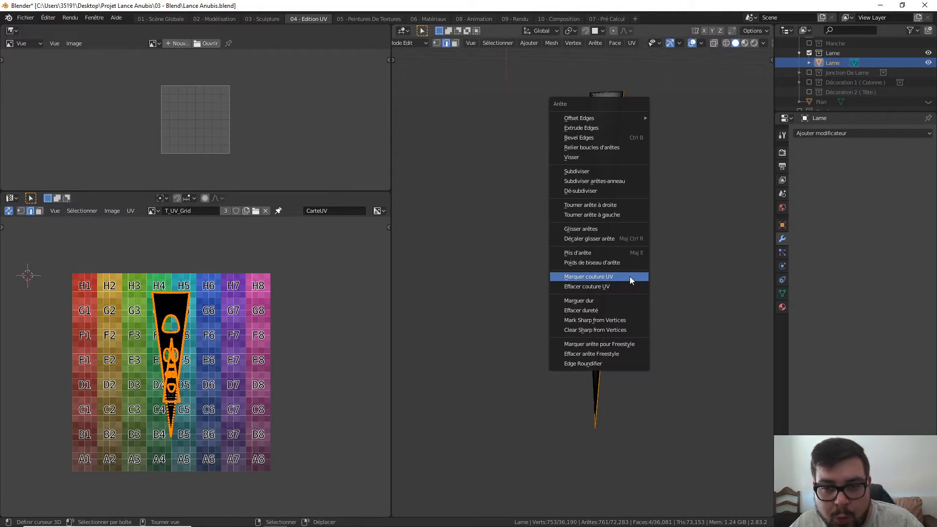
pyautogui.click(631, 278)
# Step: Select the entire blade mesh and unwrap its UVs along the marked seams
pyautogui.press('a')
pyautogui.click(627, 240)
pyautogui.press('a')
pyautogui.click(620, 179)
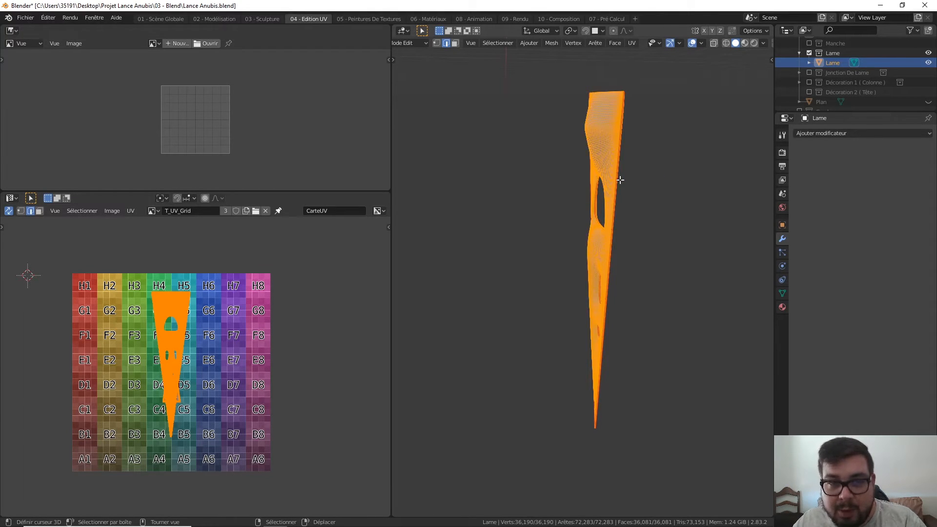
pyautogui.press('u')
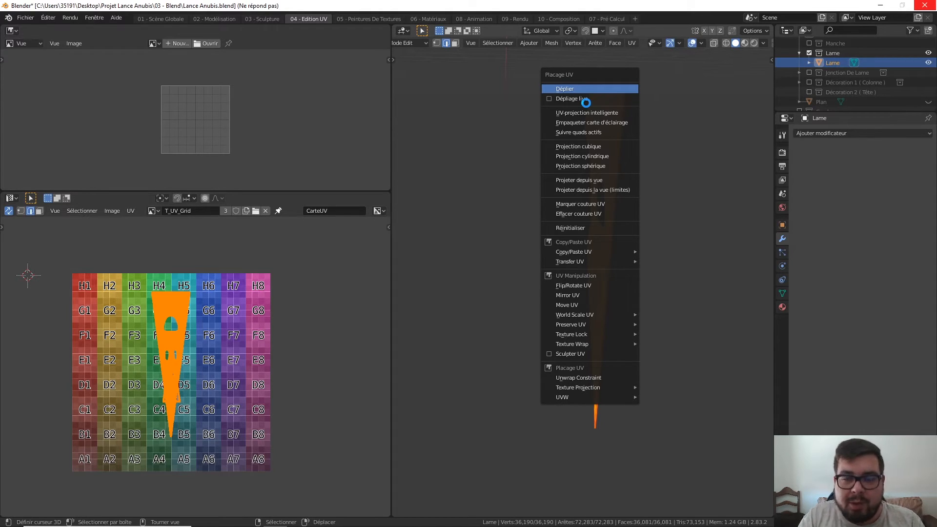
# Step: Clear the selection and try to select one half of the blade as linked geometry in edge mode
pyautogui.press('a')
pyautogui.click(643, 194)
pyautogui.moveTo(638, 190); pyautogui.dragTo(563, 146, button='middle')
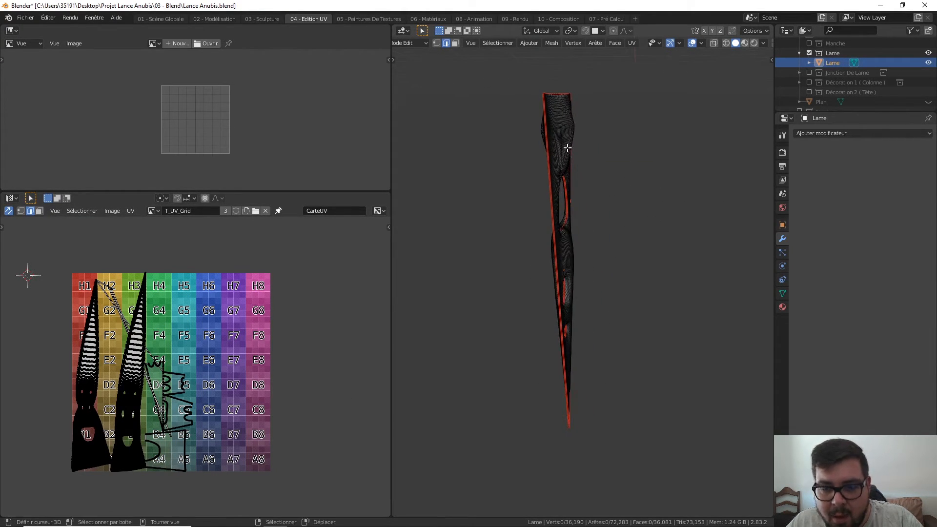
pyautogui.press('l')
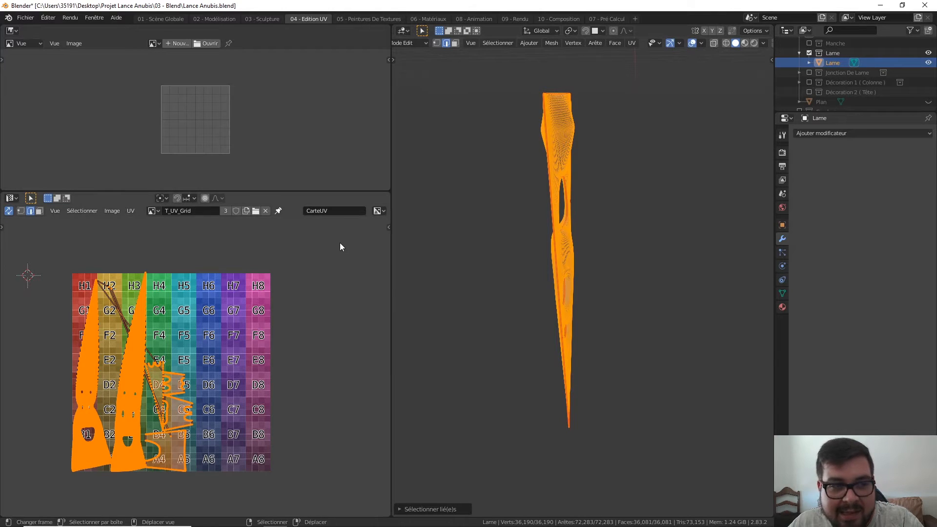
# Step: Switch to face selection, select only the linked faces of one blade half, and delete them
pyautogui.click(39, 211)
pyautogui.press('a')
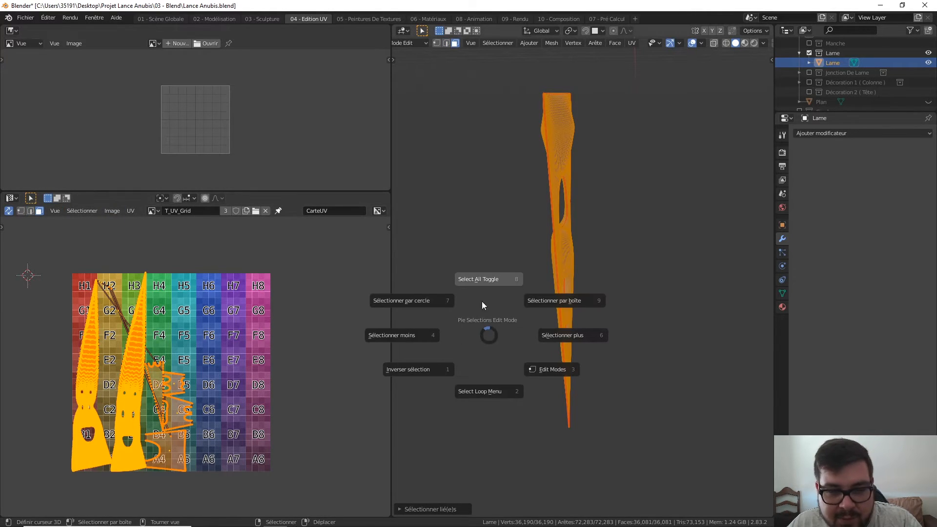
pyautogui.click(485, 300)
pyautogui.press('l')
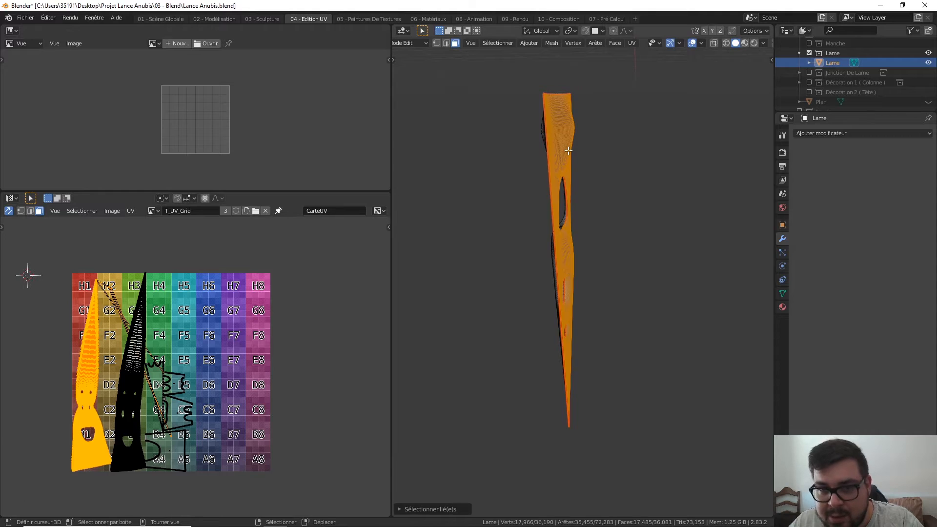
pyautogui.moveTo(542, 255); pyautogui.dragTo(562, 247, button='middle')
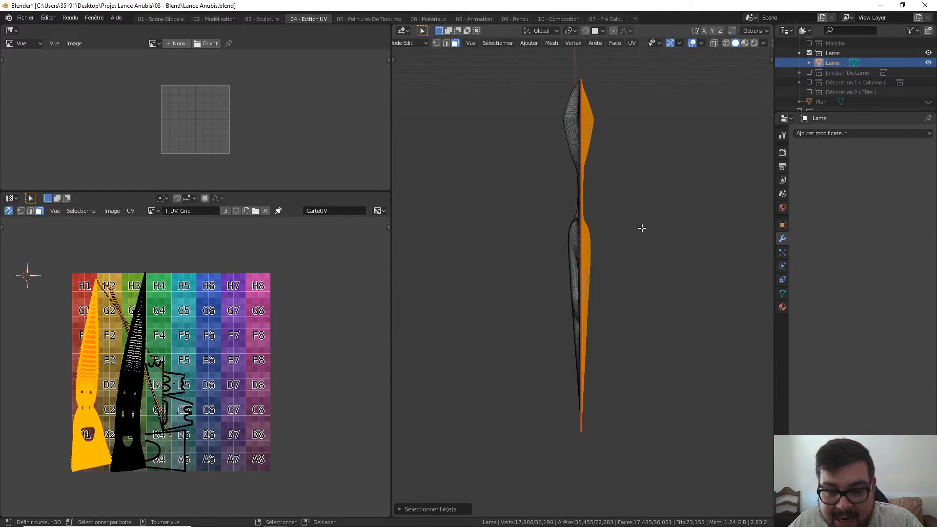
pyautogui.press('x')
pyautogui.click(701, 194)
pyautogui.moveTo(634, 228)
pyautogui.mouseDown(button='middle')
pyautogui.moveTo(644, 231)
pyautogui.moveTo(642, 218)
pyautogui.mouseUp(button='middle')
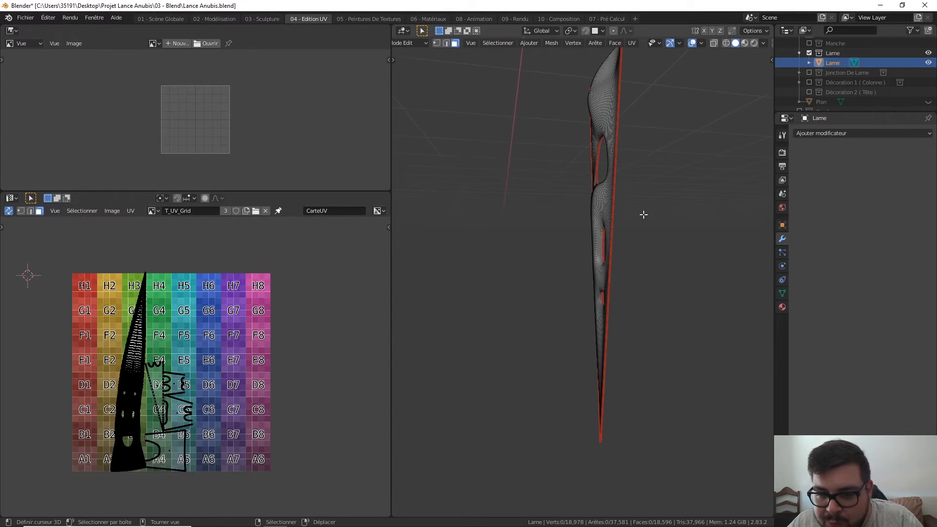
# Step: Return to Object Mode and add a Mirror modifier to the blade with only the Y axis enabled
pyautogui.press('Tab')
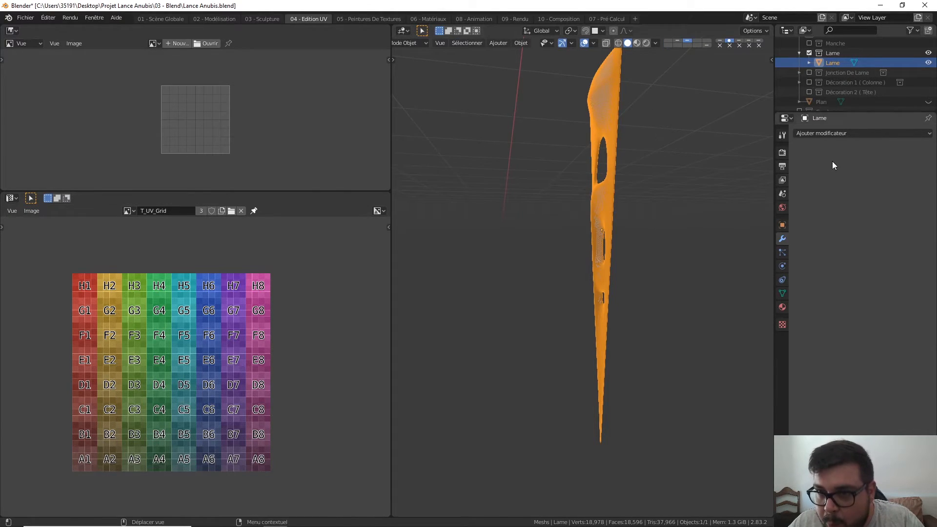
pyautogui.click(851, 134)
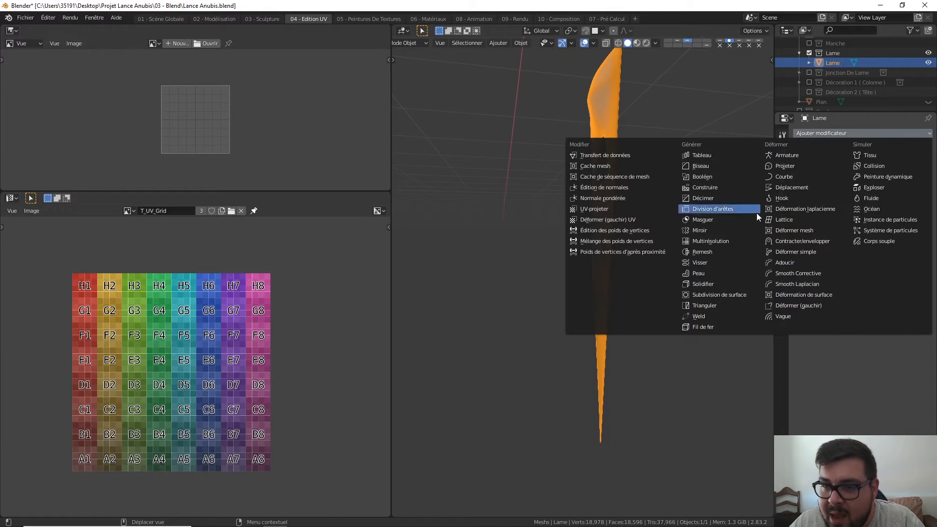
pyautogui.click(728, 232)
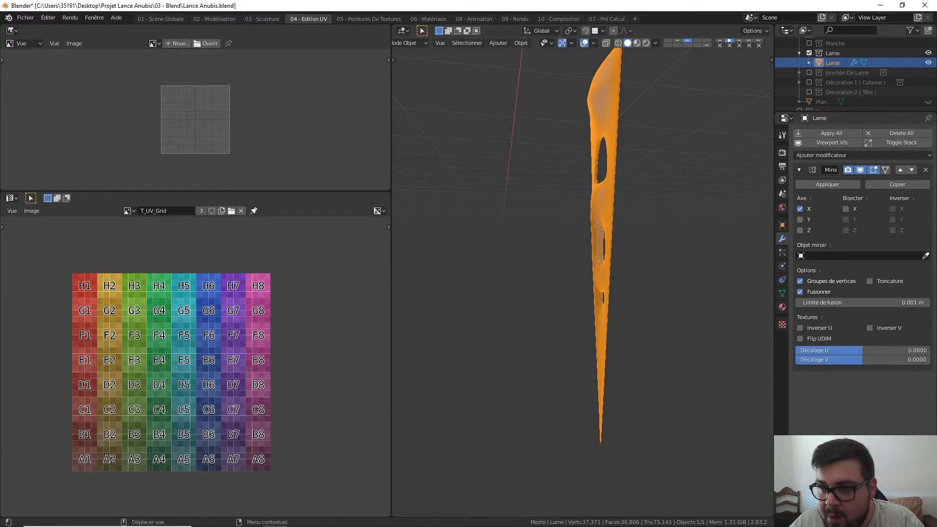
pyautogui.click(804, 219)
pyautogui.click(800, 210)
pyautogui.moveTo(718, 221); pyautogui.dragTo(561, 249, button='middle')
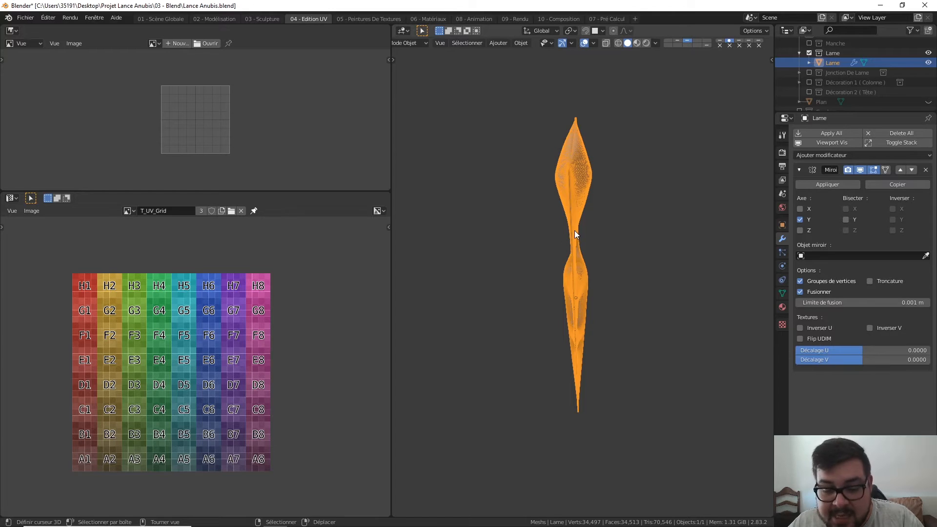
# Step: Select the whole blade mesh and project its UVs from the orthographic view facing the blade's flat side, ending in Object Mode
pyautogui.press('KP_3')
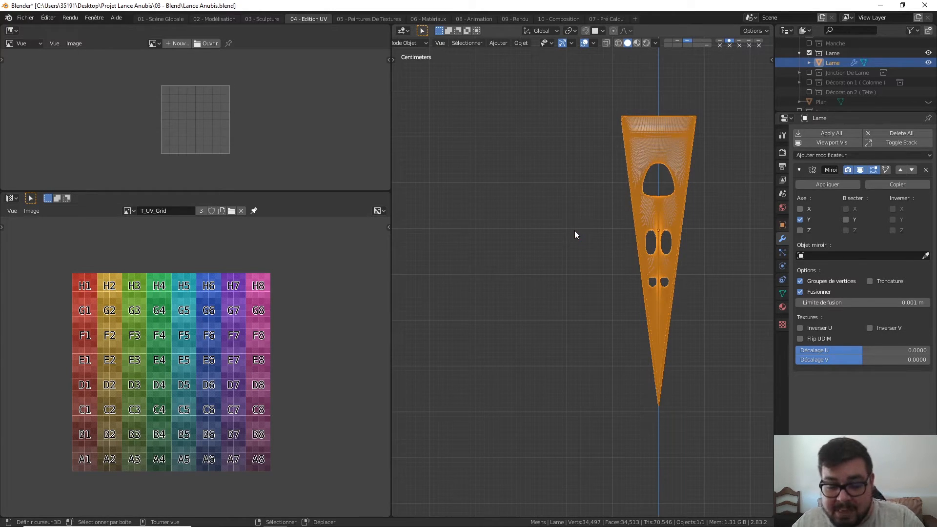
pyautogui.press('u')
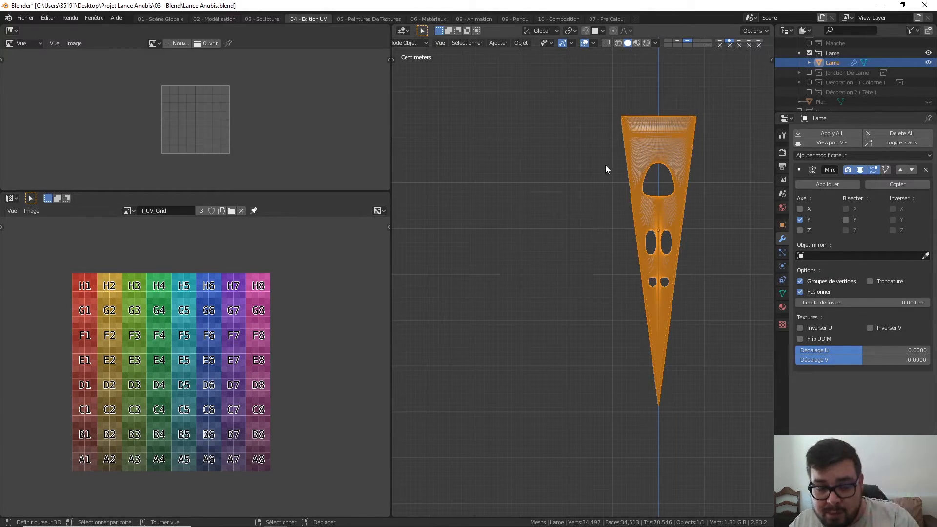
pyautogui.press('Tab')
pyautogui.press('a')
pyautogui.click(606, 125)
pyautogui.press('u')
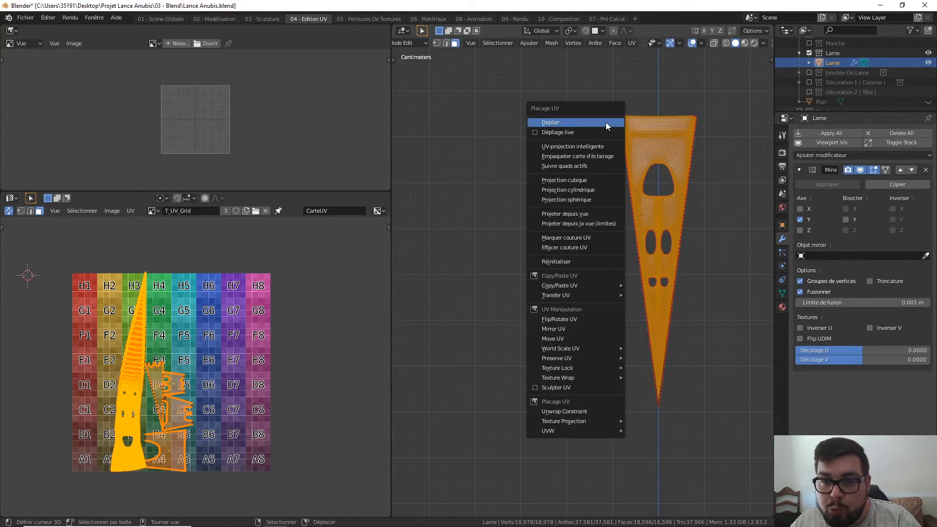
pyautogui.click(595, 214)
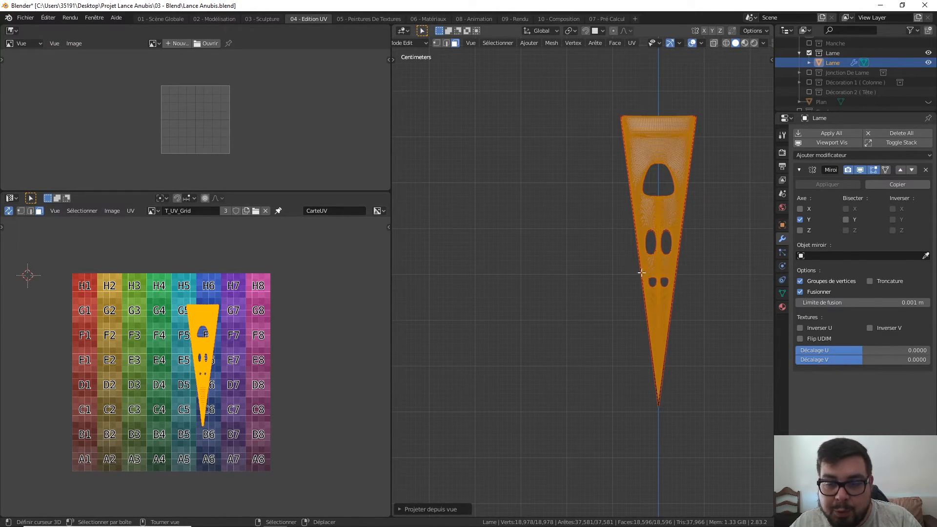
pyautogui.press('Tab')
# Step: Return to Edit Mode, enlarge the projected blade UV island by about 1.4, and move it over the third column of the UV grid
pyautogui.moveTo(679, 276); pyautogui.dragTo(485, 198, button='middle')
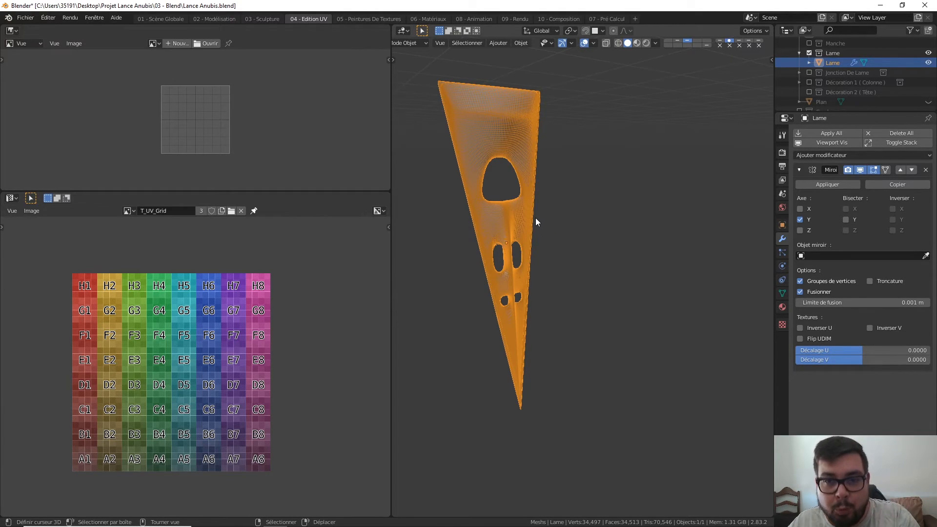
pyautogui.press('KP_3')
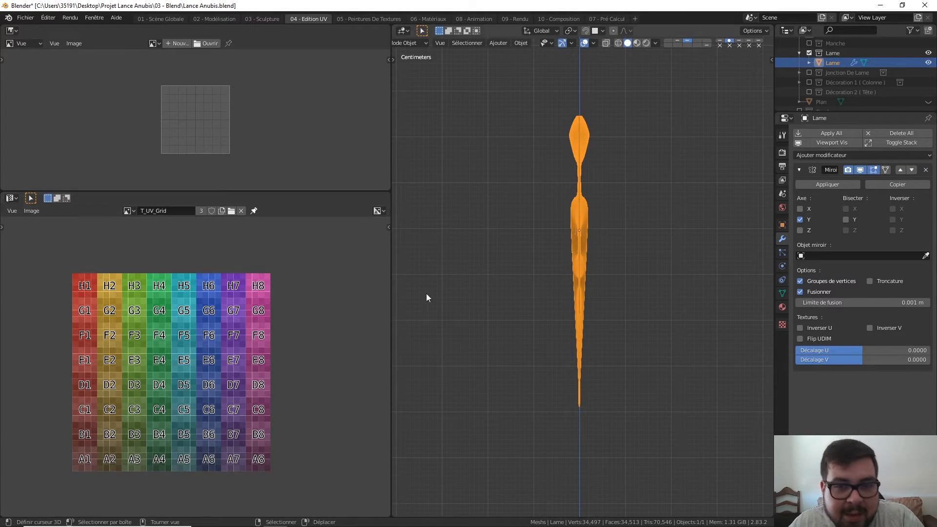
pyautogui.press('Tab')
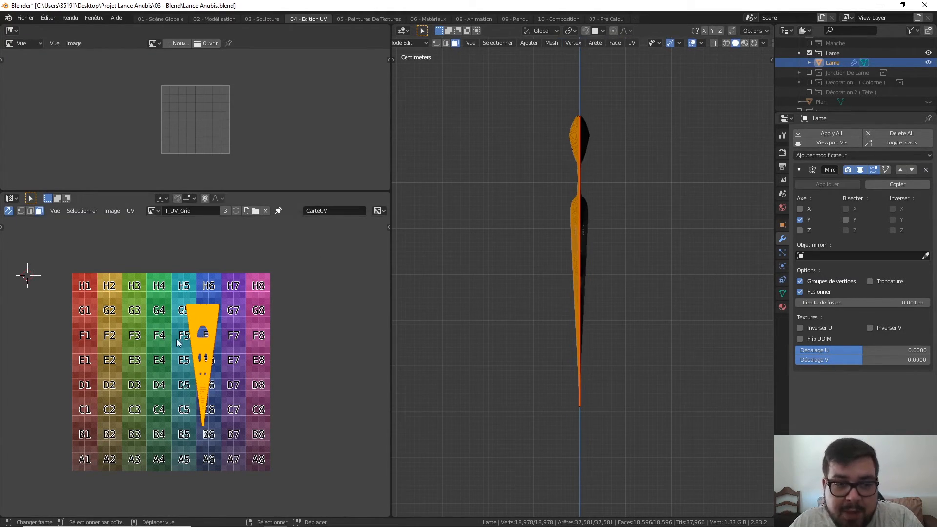
pyautogui.scroll(-1, 180, 337)
pyautogui.press('s')
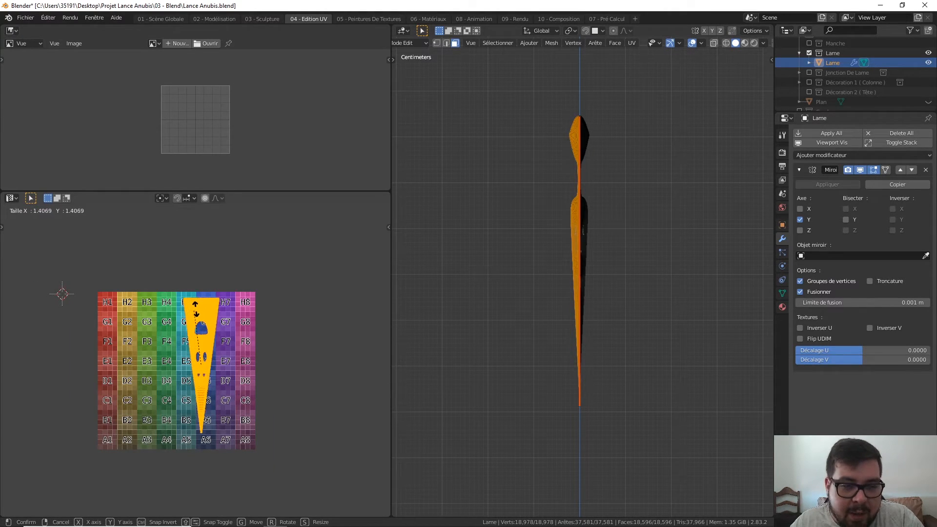
pyautogui.click(199, 304)
pyautogui.press('g')
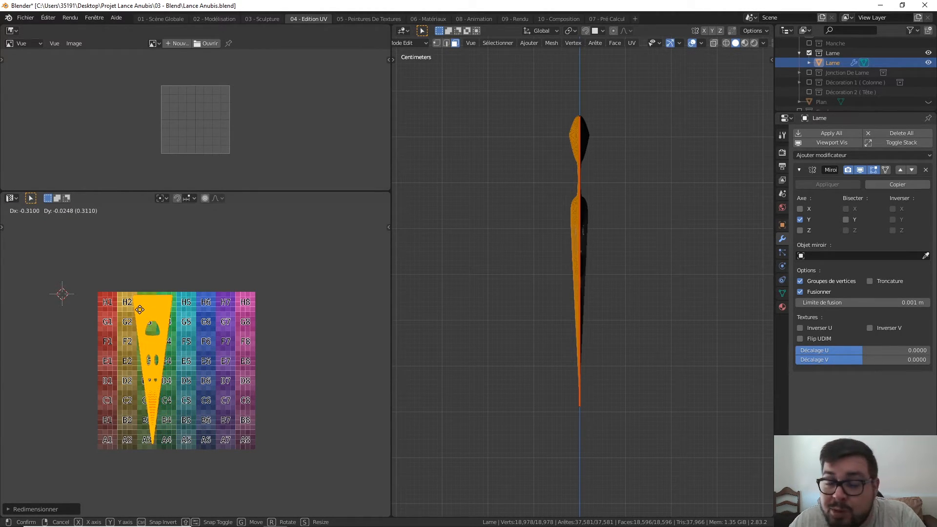
pyautogui.click(89, 321)
# Step: Fine-tune the upright UV island's size to fit within the grid's height and shift it slightly toward the second column
pyautogui.press('s')
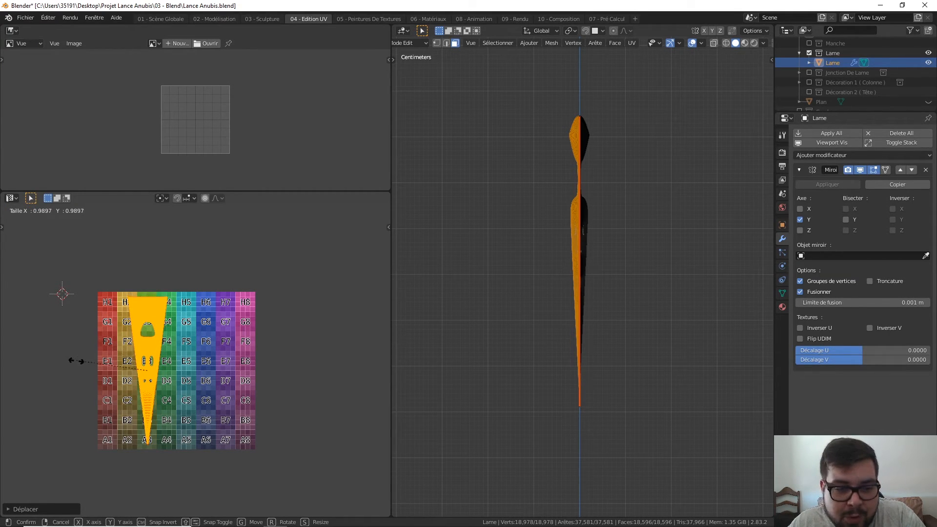
pyautogui.click(62, 293)
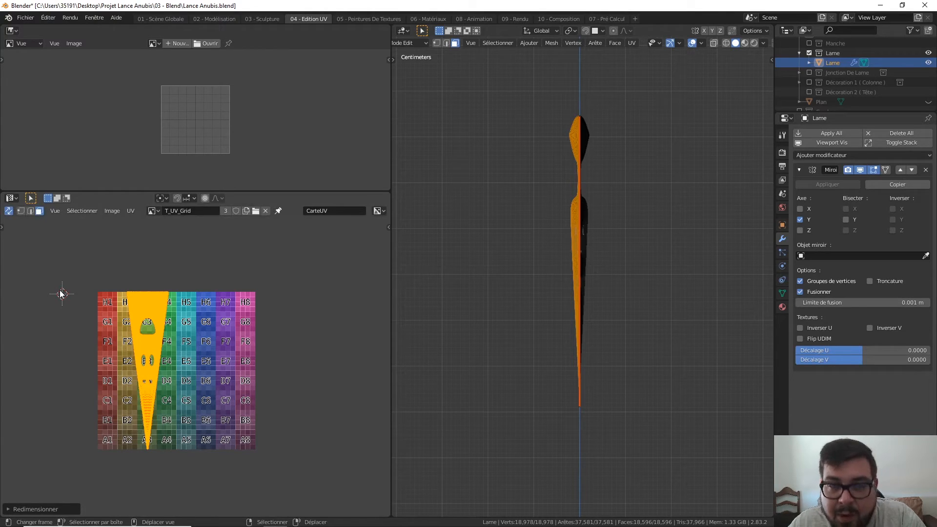
pyautogui.press('s')
pyautogui.click(191, 318)
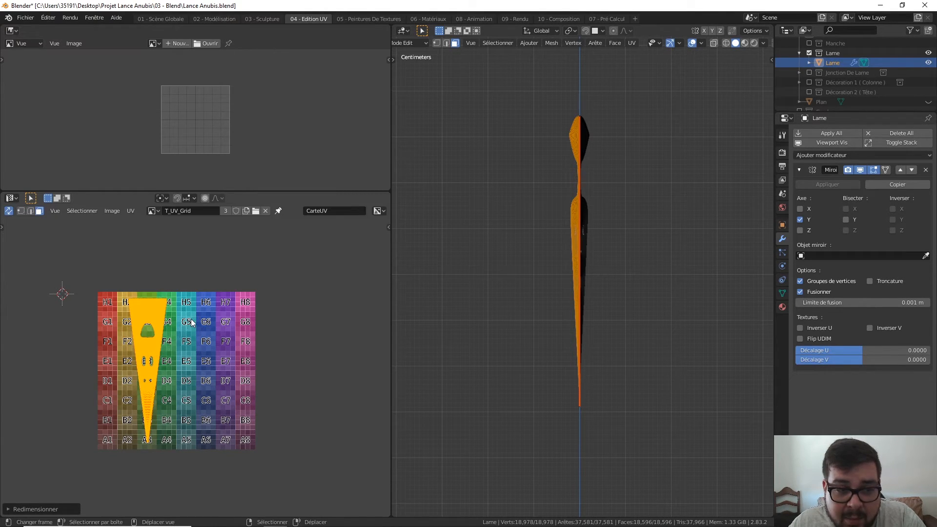
pyautogui.press('g')
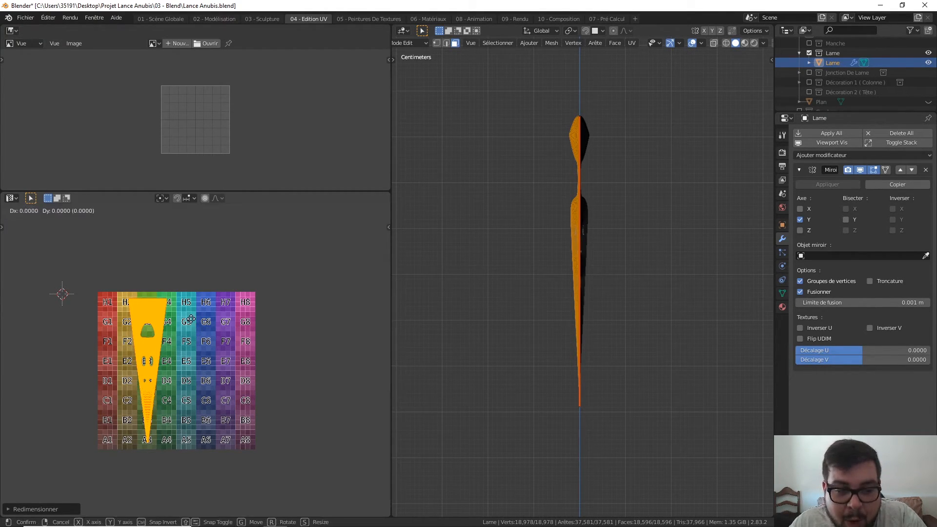
pyautogui.click(150, 315)
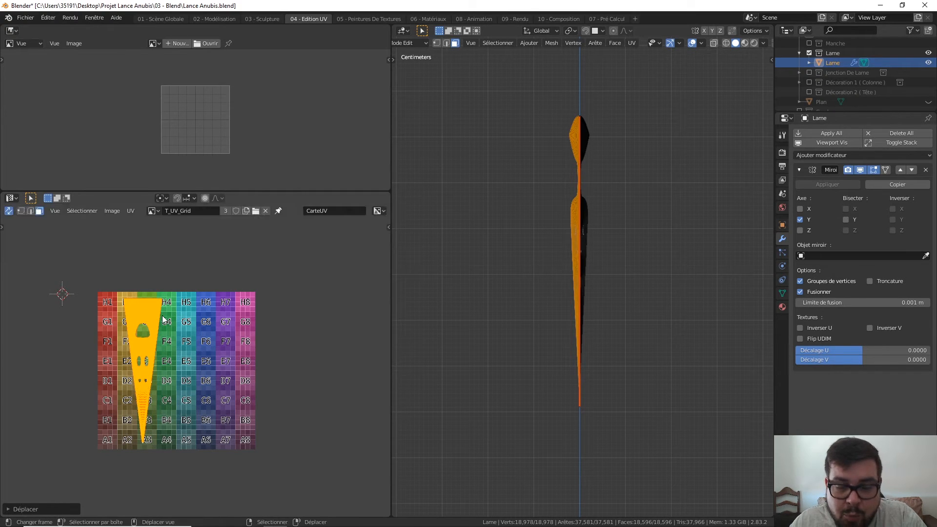
# Step: Clear the mesh selection, view the blade at an angle in Object Mode, and reselect the whole mesh in Edit Mode
pyautogui.moveTo(669, 353); pyautogui.dragTo(717, 342, button='middle')
pyautogui.hotkey('ctrl', 'Tab')
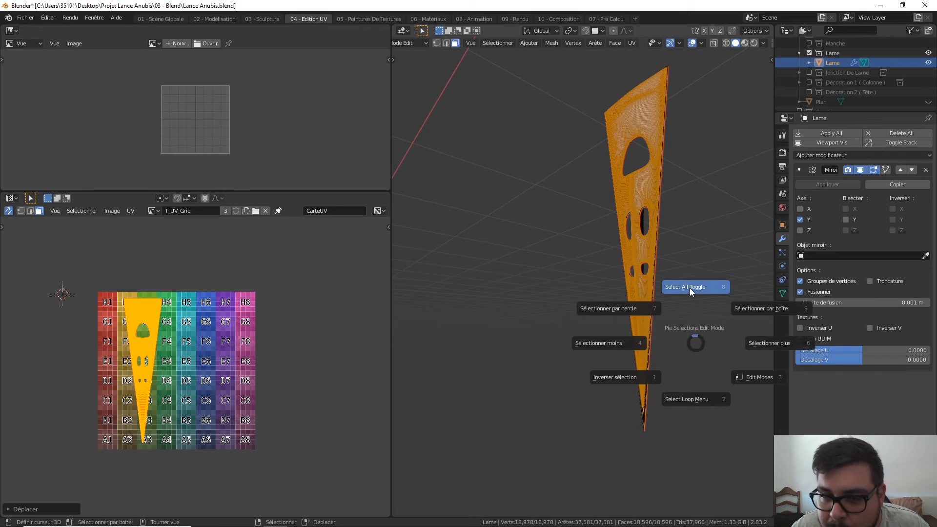
pyautogui.click(690, 288)
pyautogui.moveTo(664, 280); pyautogui.dragTo(613, 306, button='middle')
pyautogui.press('a')
pyautogui.click(619, 249)
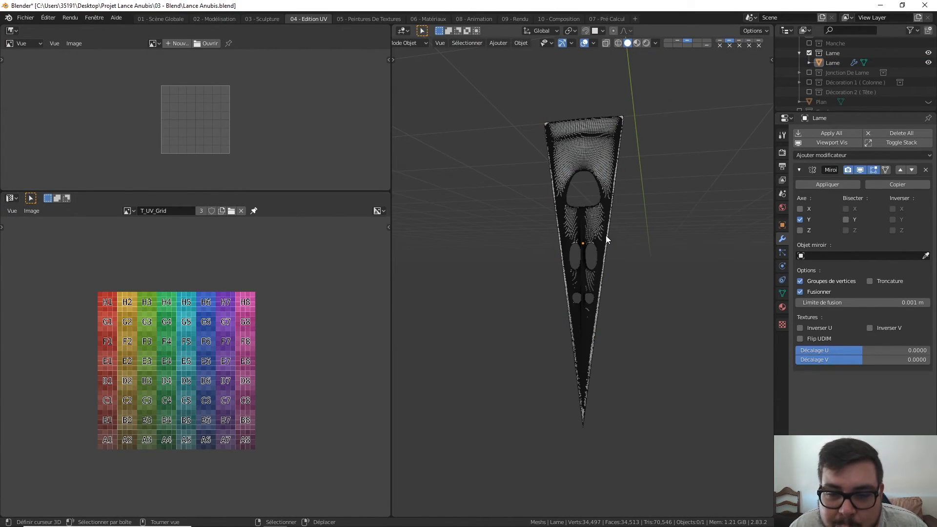
pyautogui.press('Tab')
pyautogui.press('a')
pyautogui.click(602, 200)
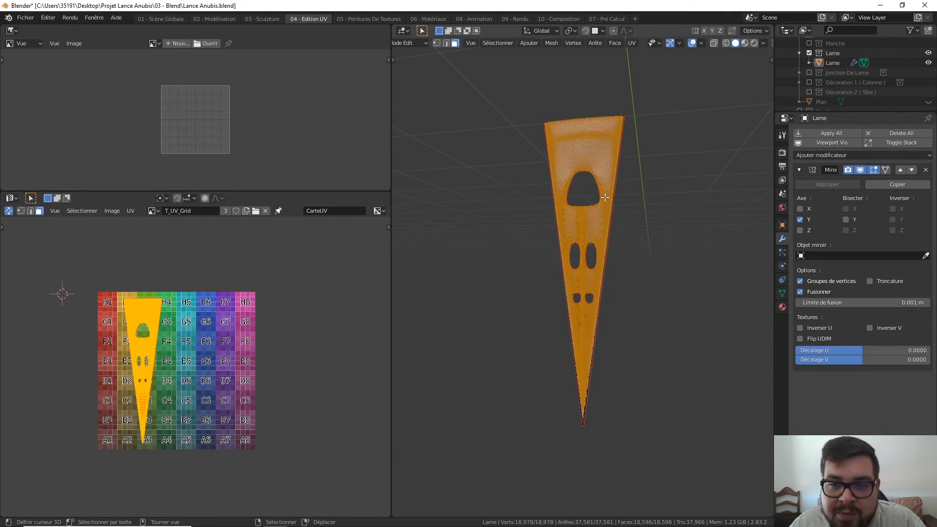
# Step: Rotate the blade UV island by 45°, center it diagonally on the grid, and enlarge it by about 1.3
pyautogui.write('r')
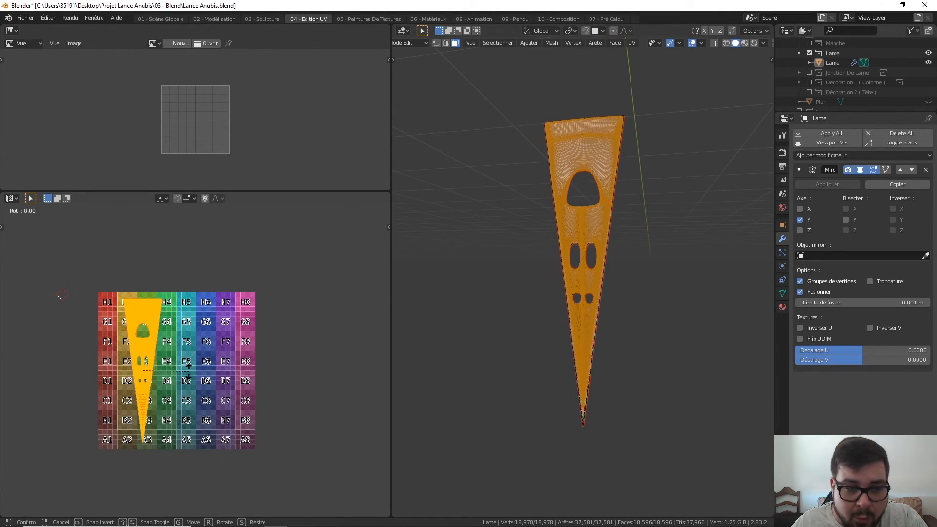
pyautogui.write('45')
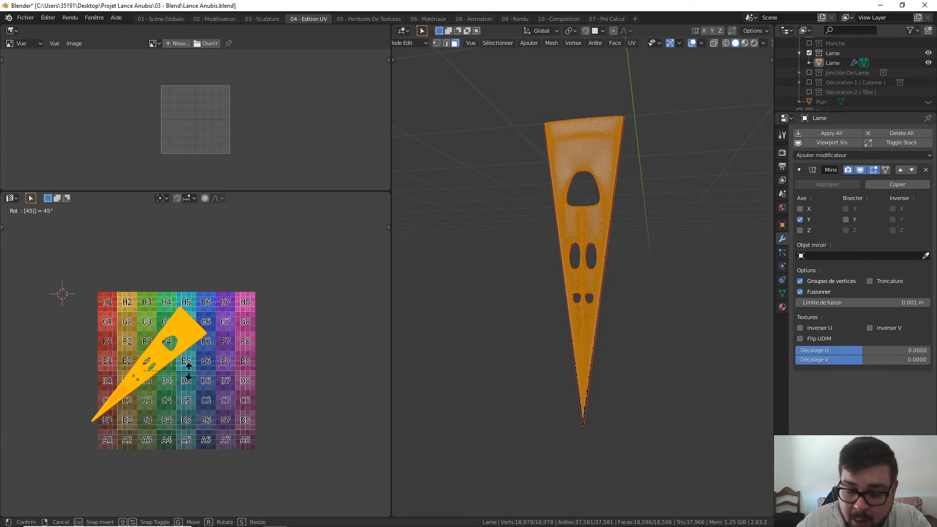
pyautogui.press('Return')
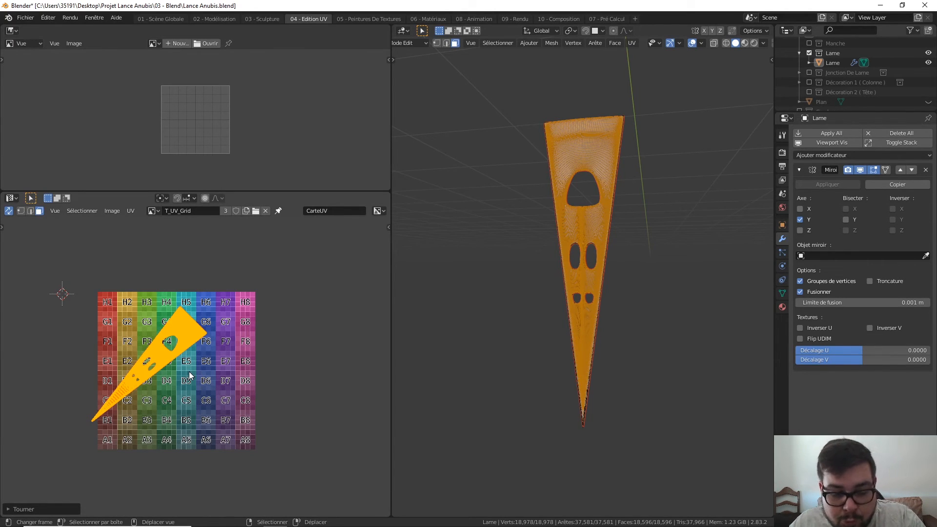
pyautogui.press('g')
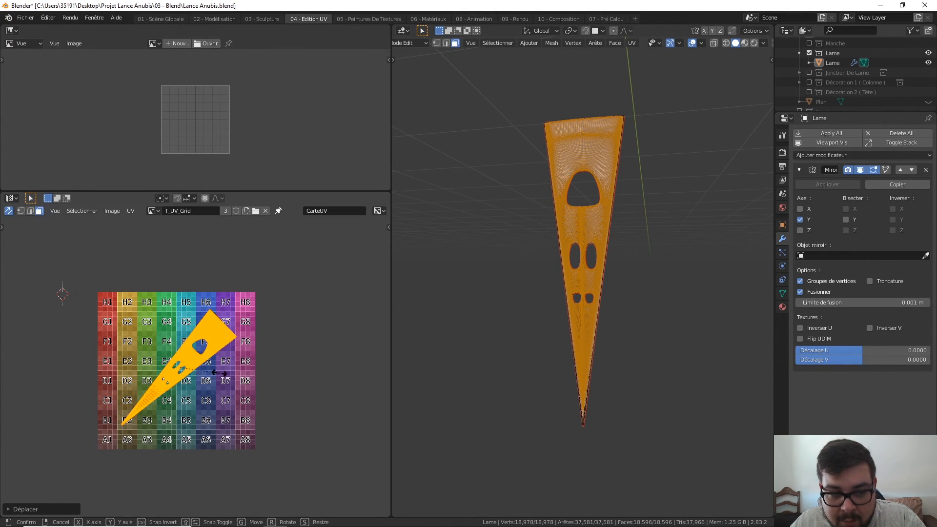
pyautogui.press('s')
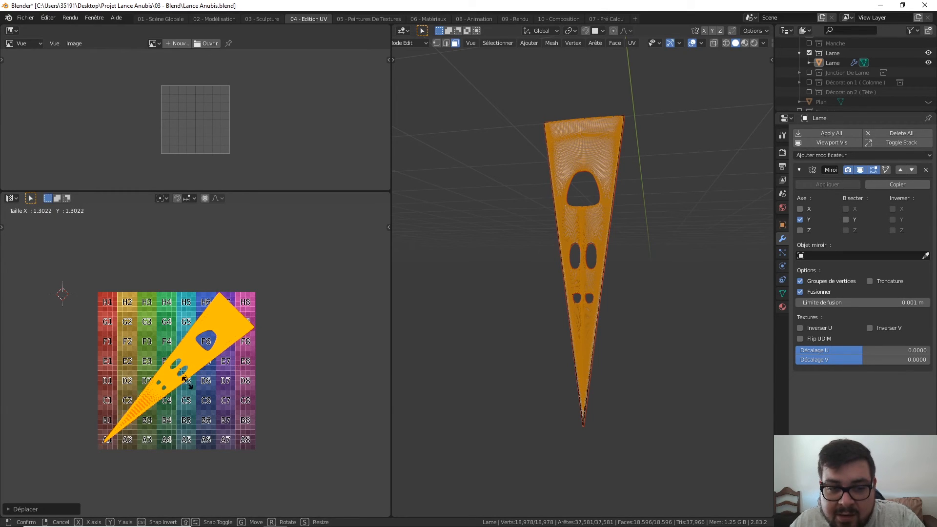
pyautogui.click(180, 387)
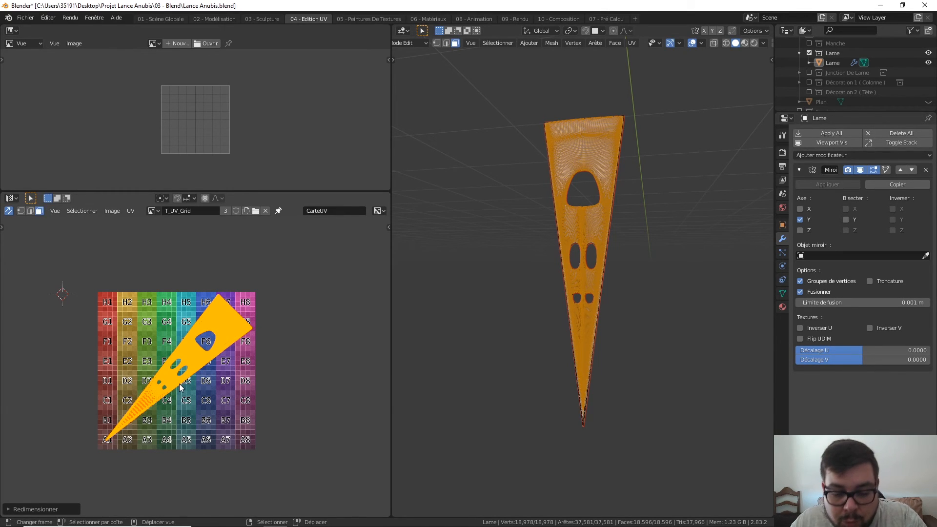
# Step: Nudge and rescale the diagonal UV island so it spans the grid from the A1 corner to the opposite edges
pyautogui.press('g')
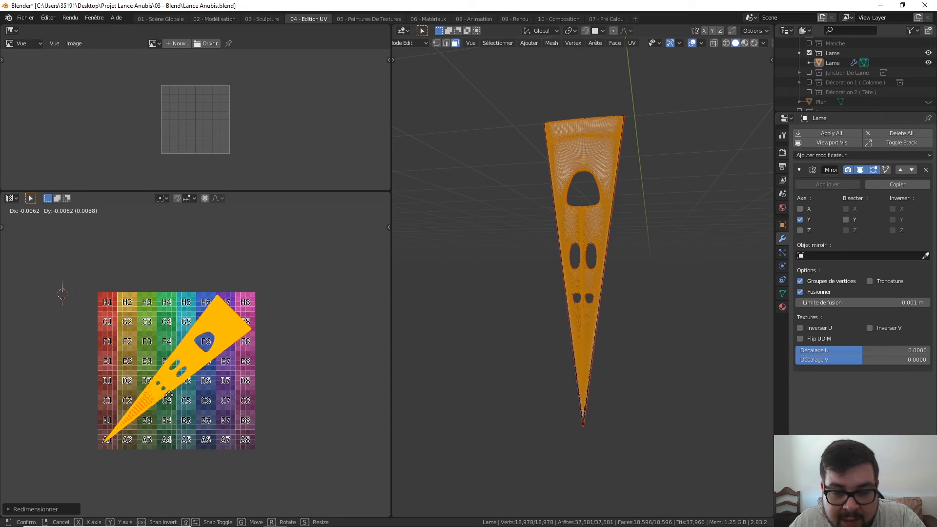
pyautogui.click(169, 395)
pyautogui.press('s')
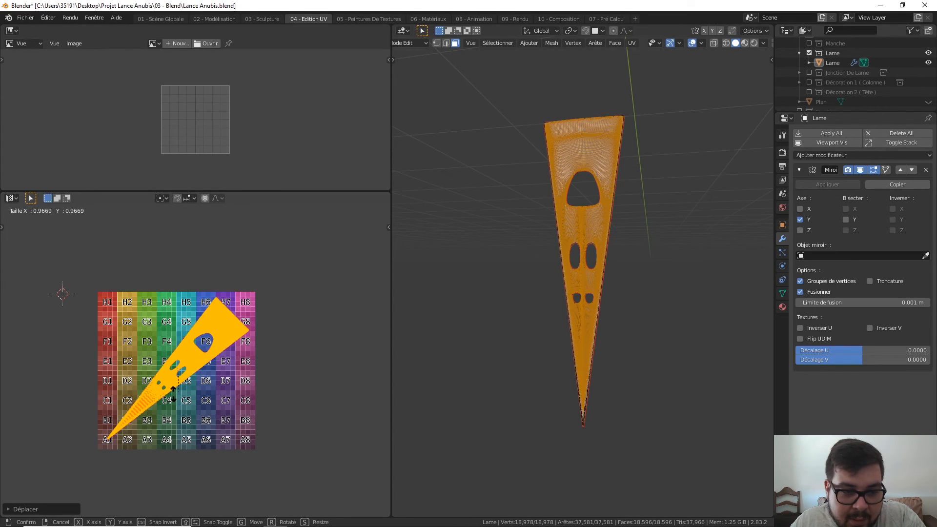
pyautogui.click(152, 405)
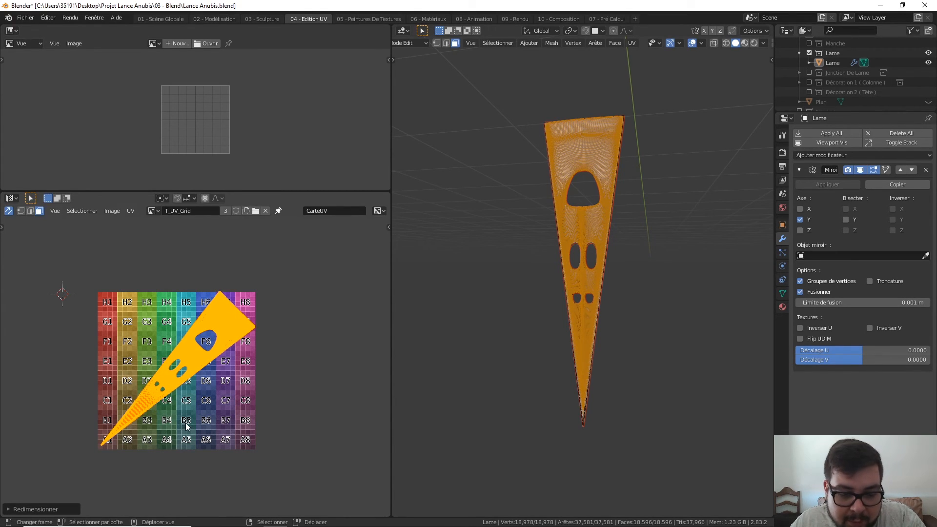
pyautogui.press('g')
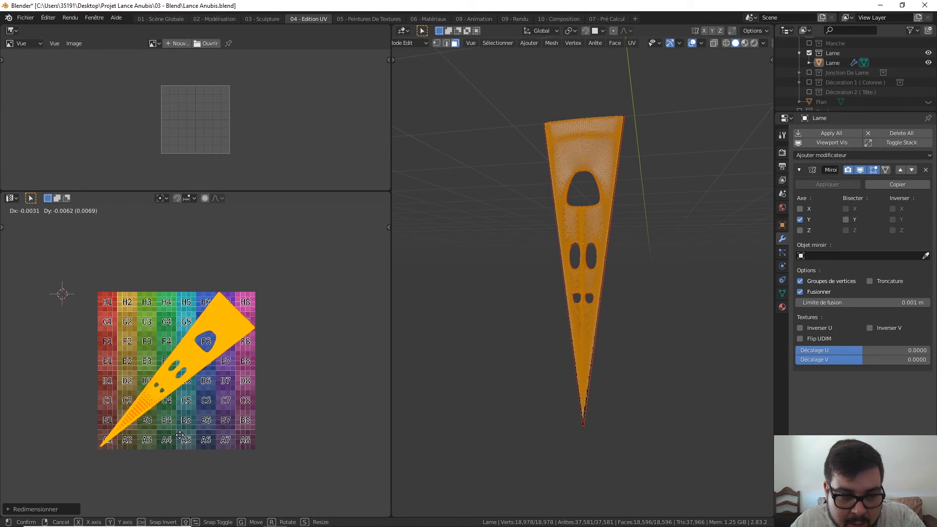
pyautogui.click(180, 441)
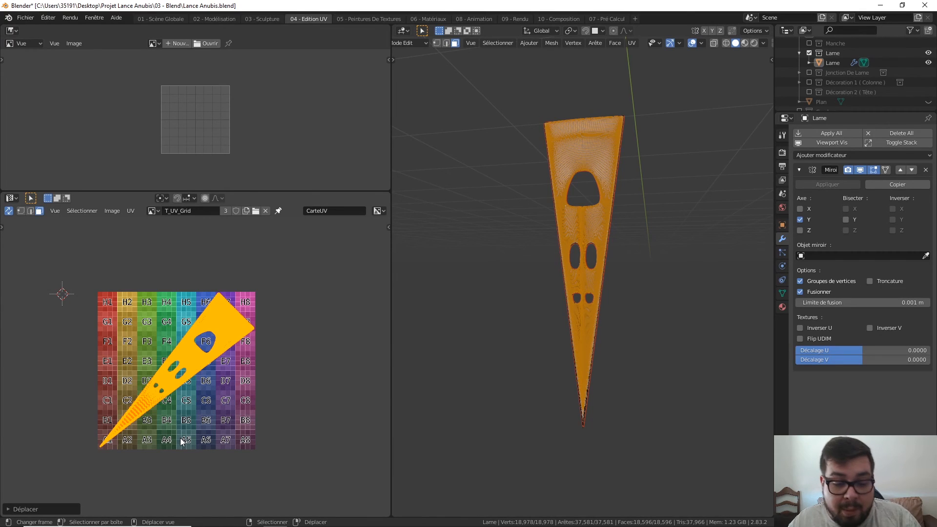
# Step: Try rotating the diagonal blade UV island by 180°
pyautogui.write('r180')
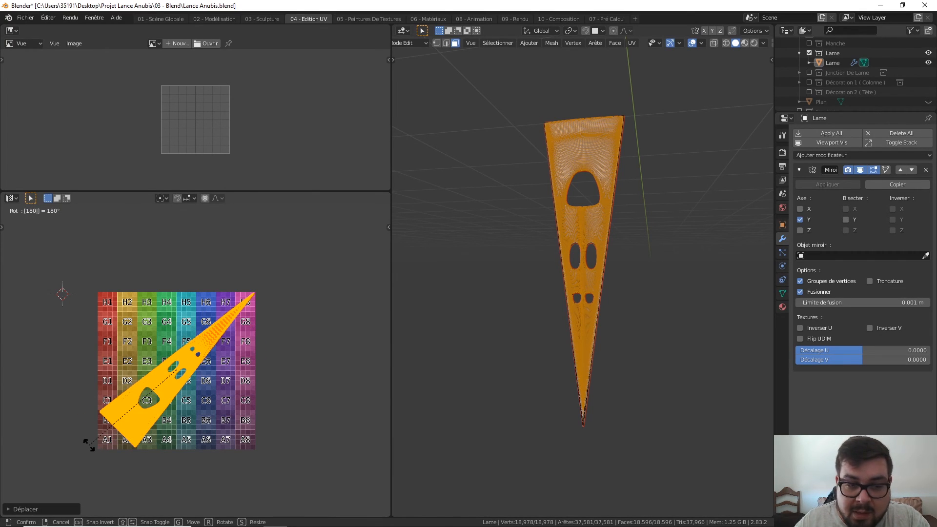
pyautogui.press('Return')
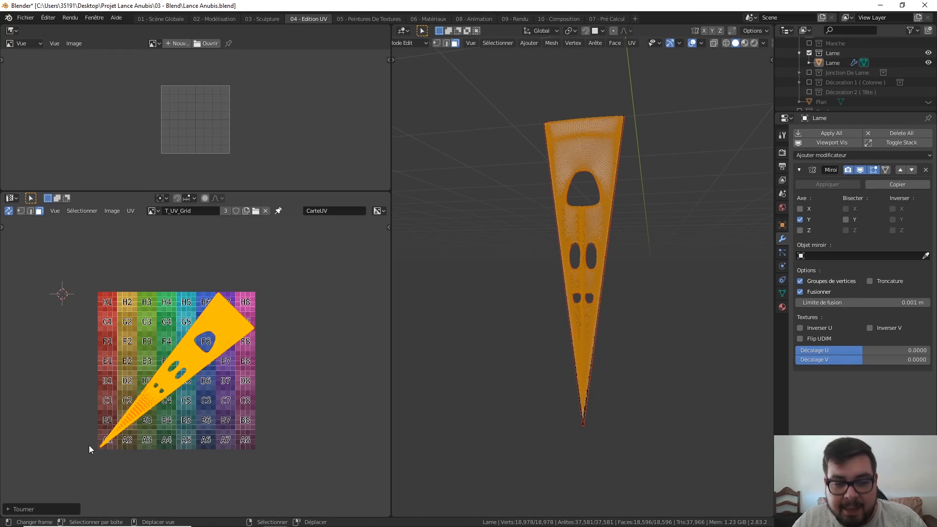
# Step: Return to Object Mode with the blade's UV layout finished
pyautogui.press('Tab')
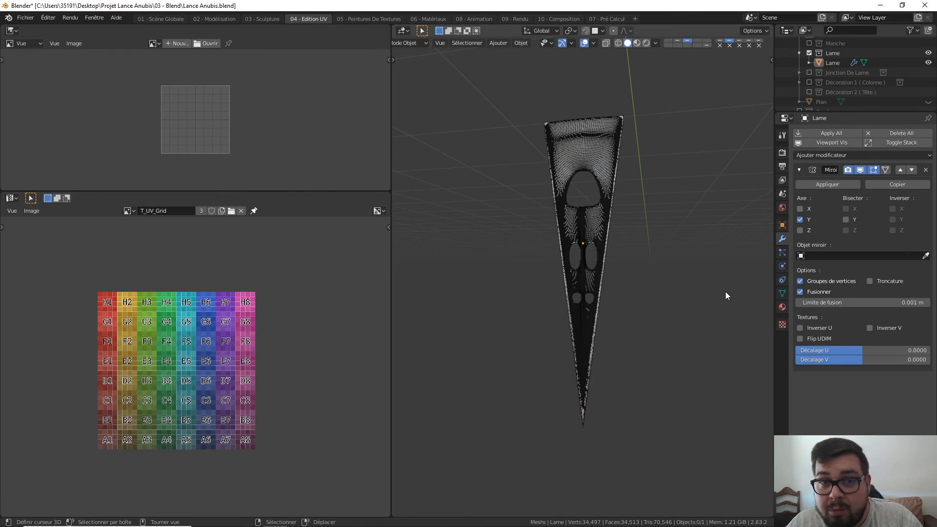